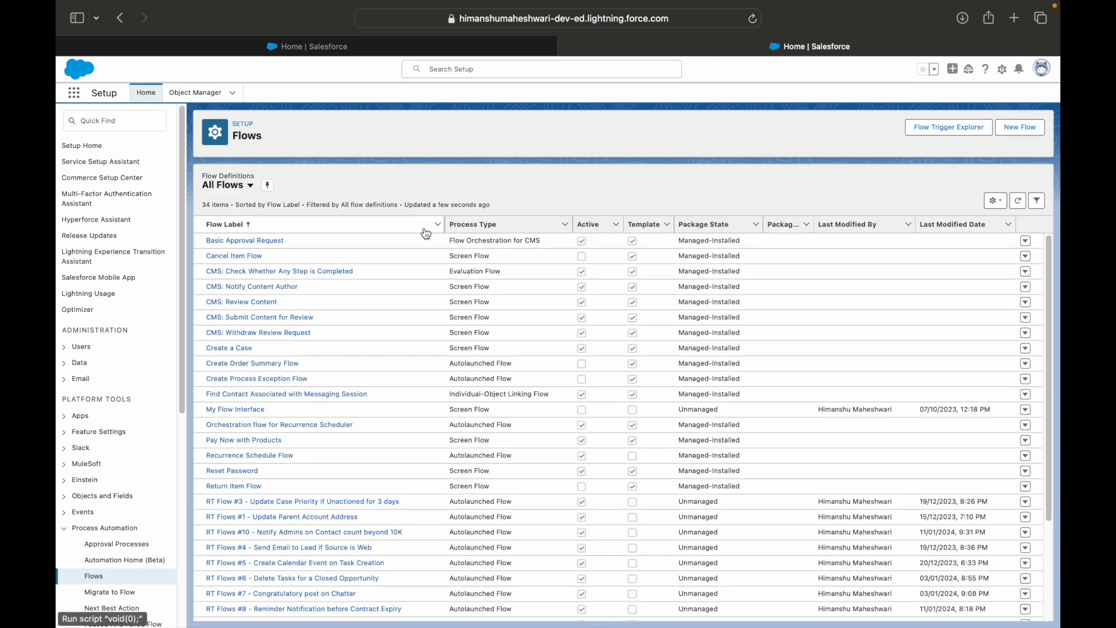
Open the details and versions of the "Use Case 1 - Screen Flow - Display Account Information" flow in Salesforce Classic
click(1026, 241)
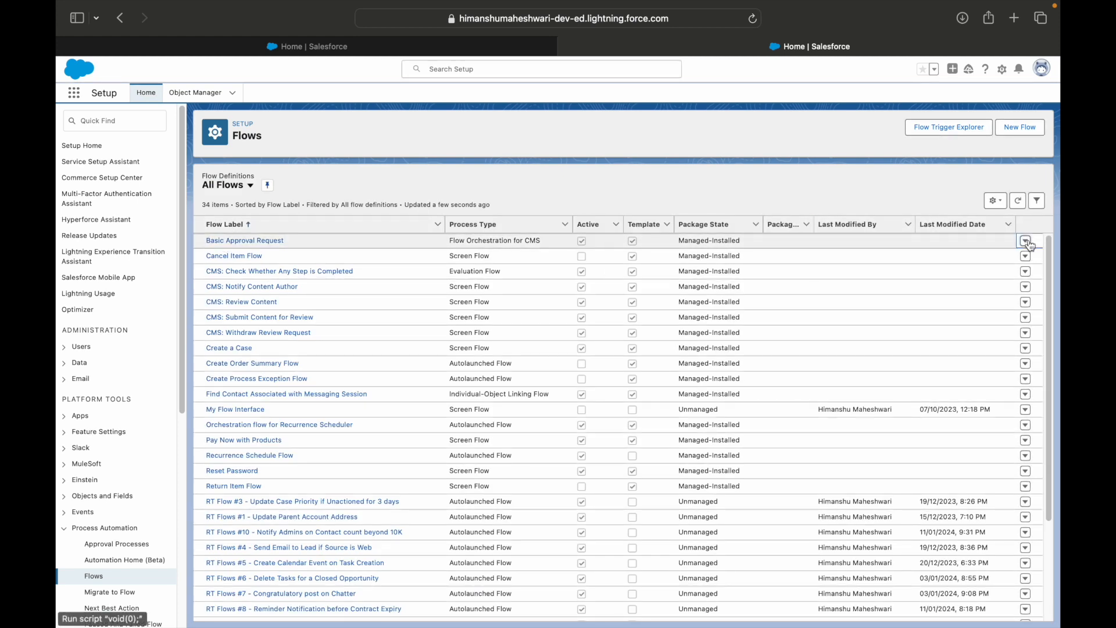
click(428, 169)
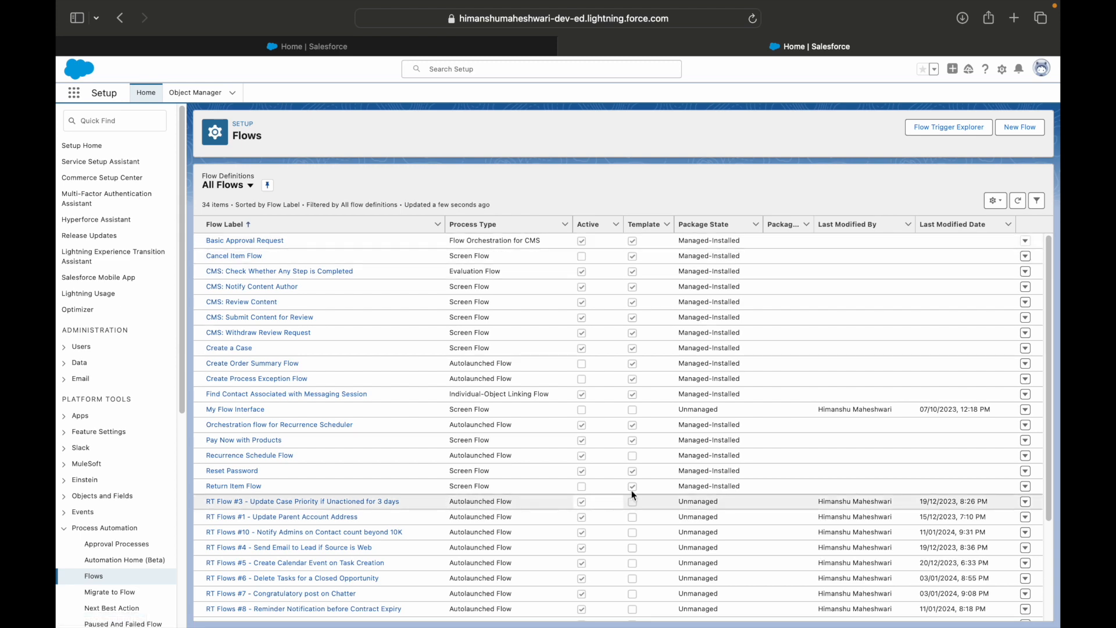
scroll(721, 503, down, 5)
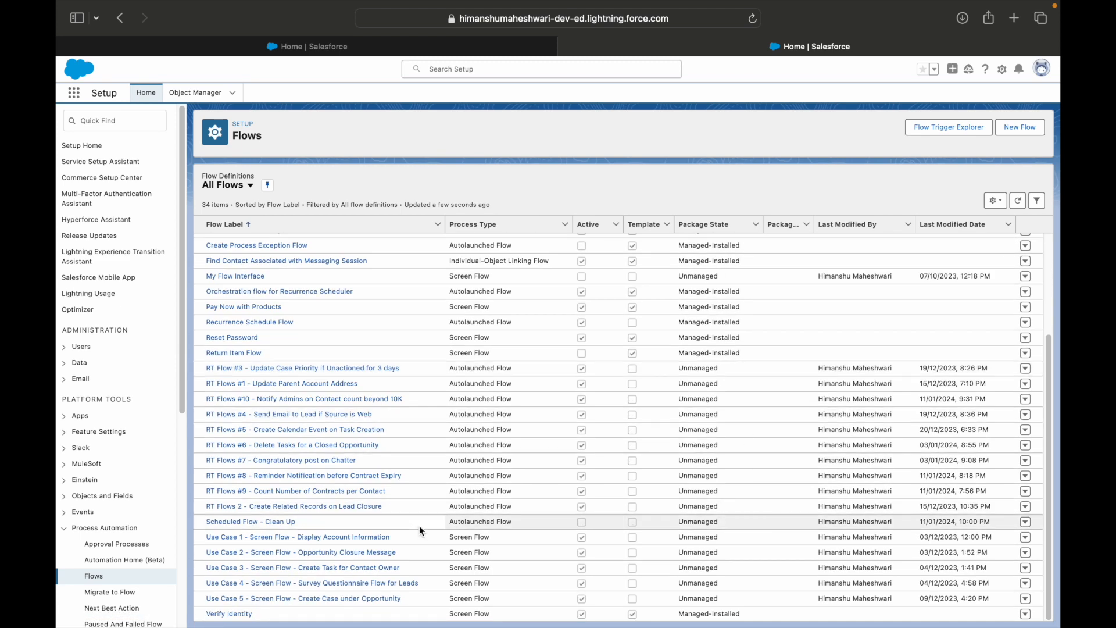
click(1025, 538)
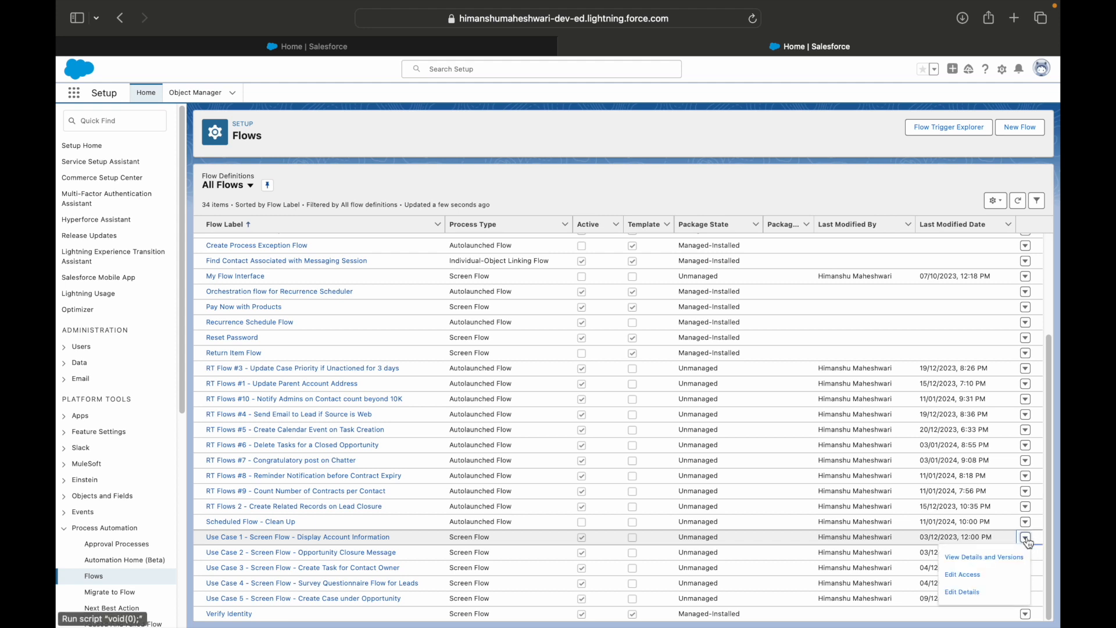
click(988, 562)
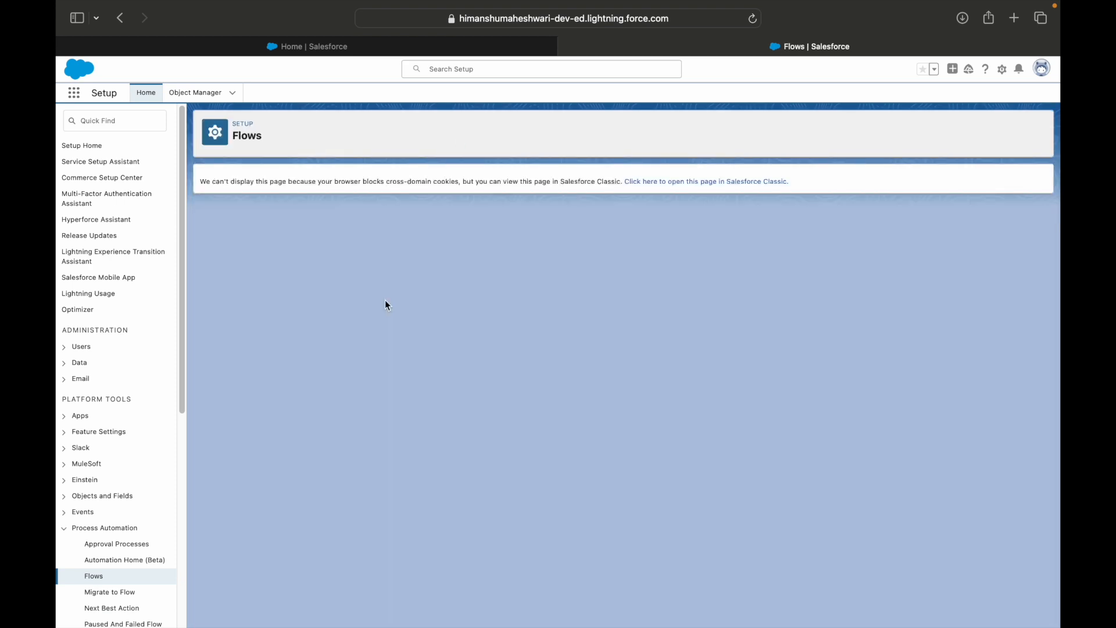
click(654, 184)
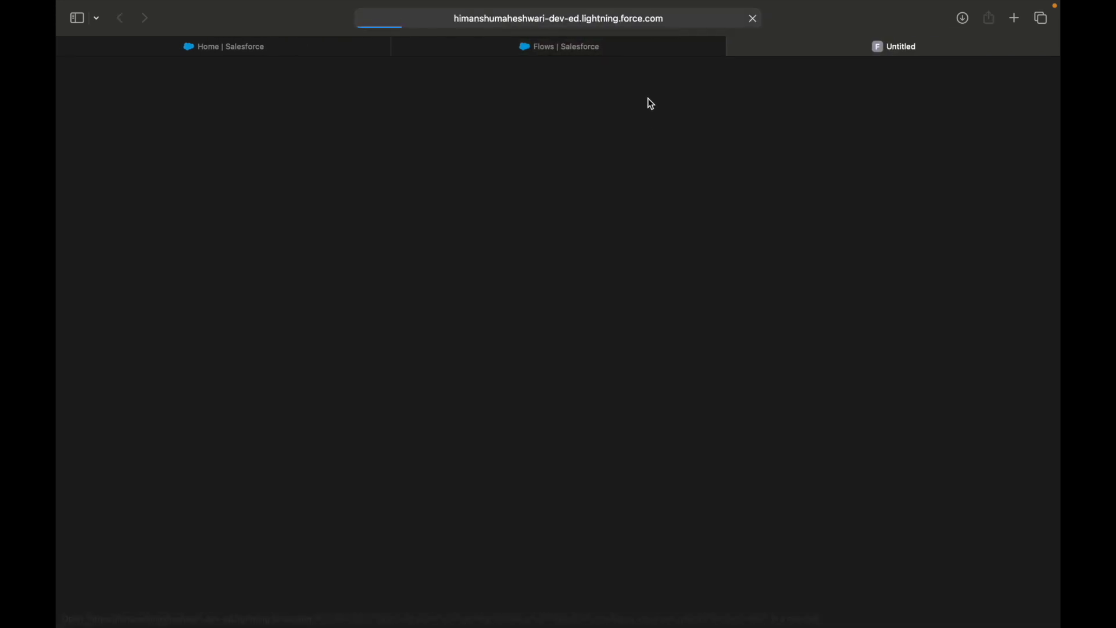
click(584, 53)
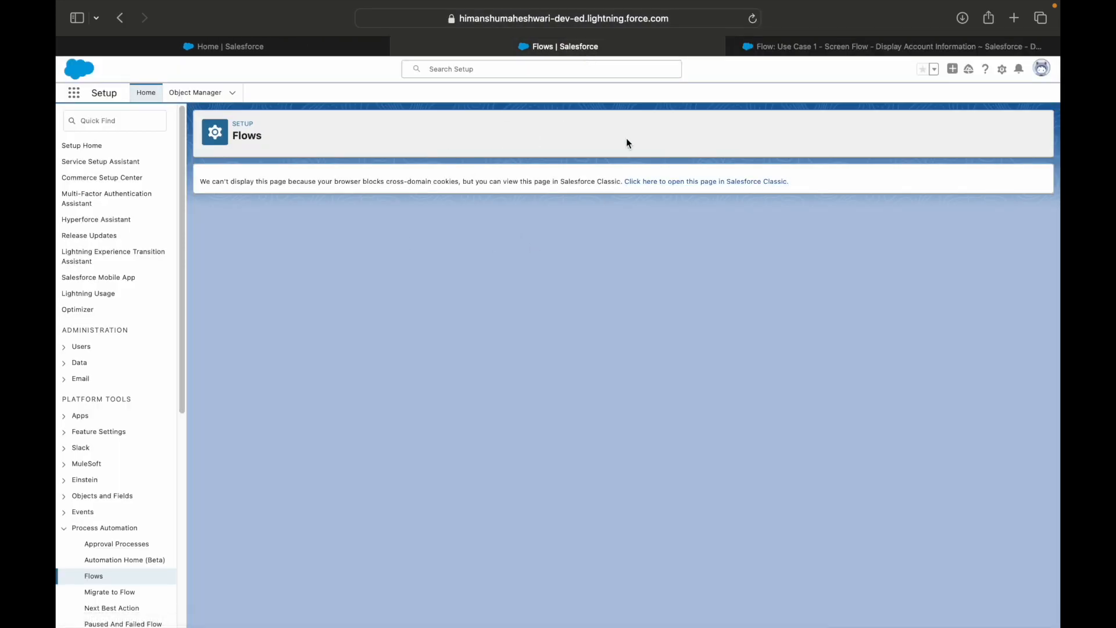
click(794, 45)
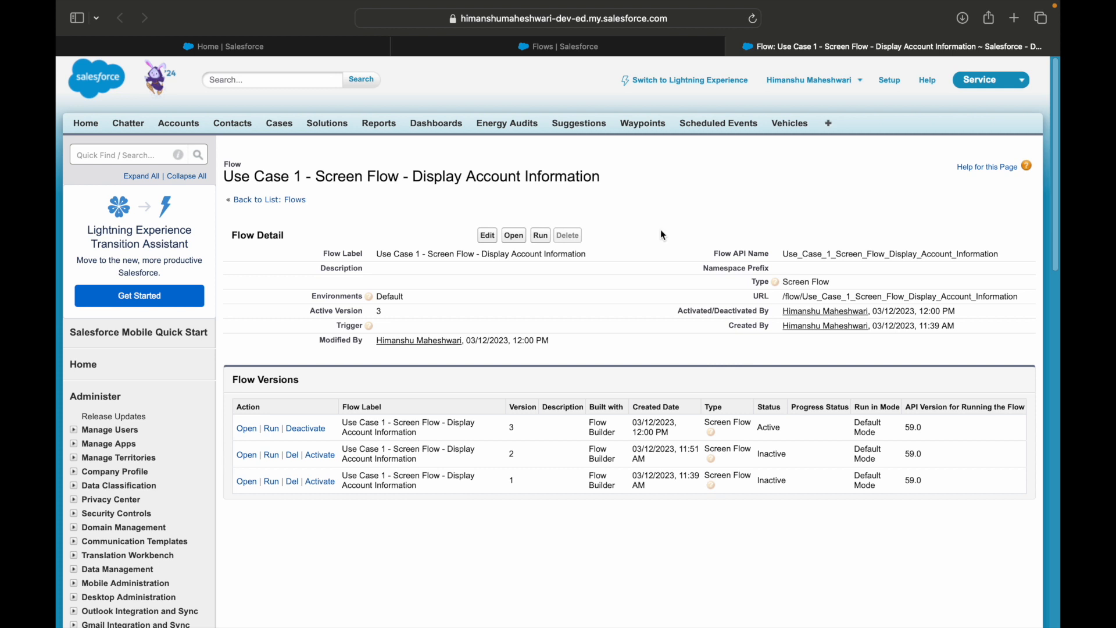
Examine the Flow Versions table, comparing each version's number, creation date, status and available actions
mouse_move(304, 387)
mouse_down()
mouse_move(259, 386)
mouse_move(317, 379)
mouse_up()
click(316, 378)
drag(648, 488, 634, 476)
click(643, 523)
drag(634, 477, 672, 481)
click(636, 477)
click(656, 486)
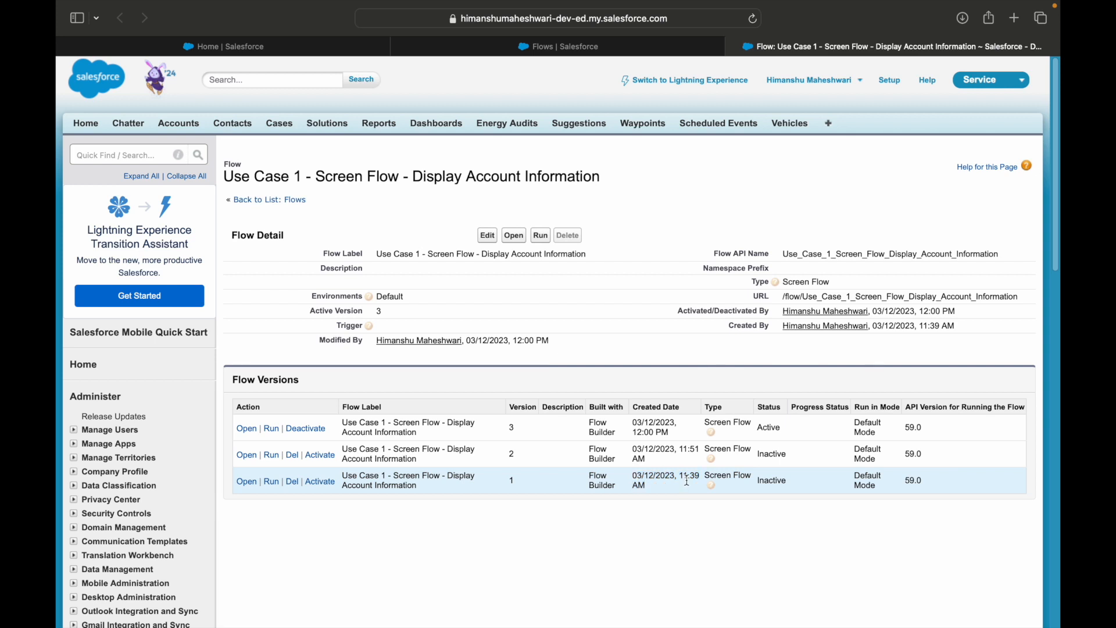
drag(506, 479, 501, 479)
click(527, 490)
drag(632, 449, 646, 458)
click(649, 460)
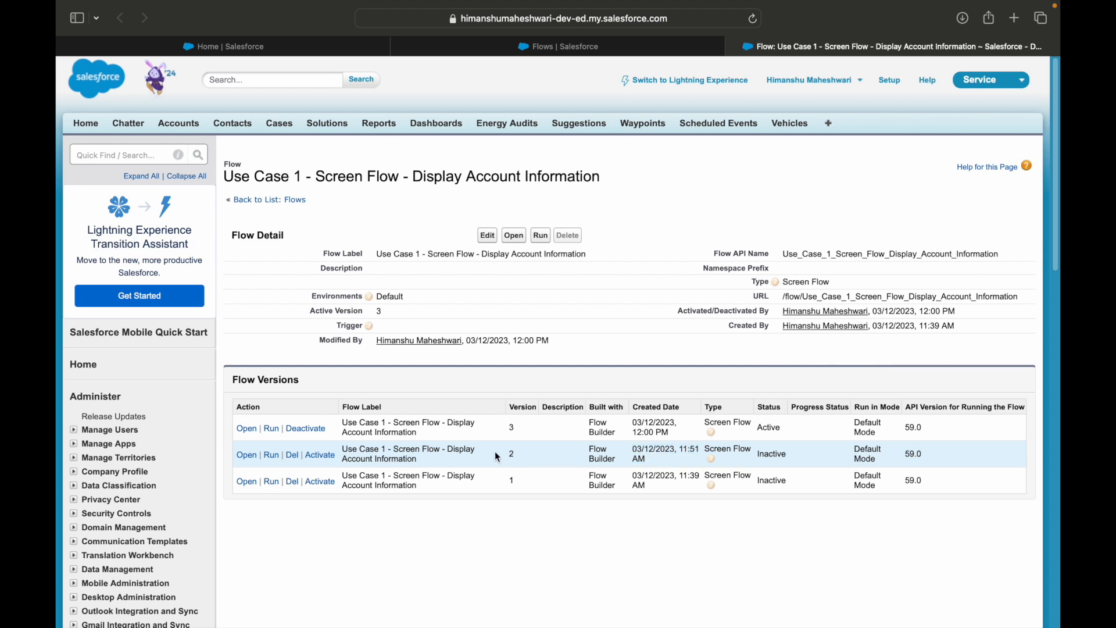
drag(507, 455, 514, 454)
click(519, 453)
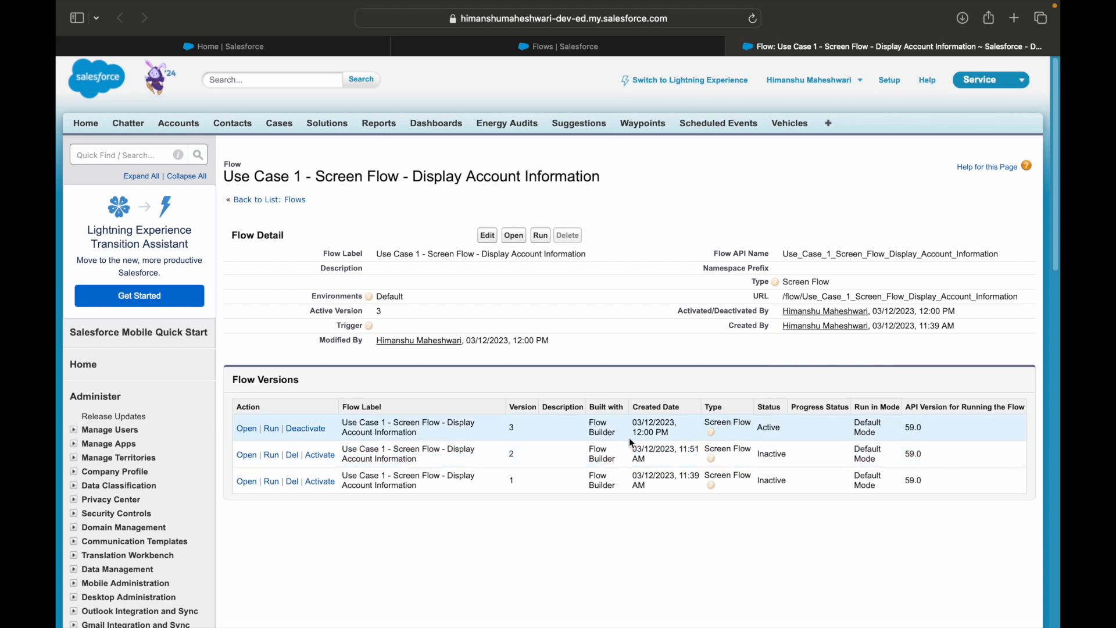
drag(632, 433, 679, 437)
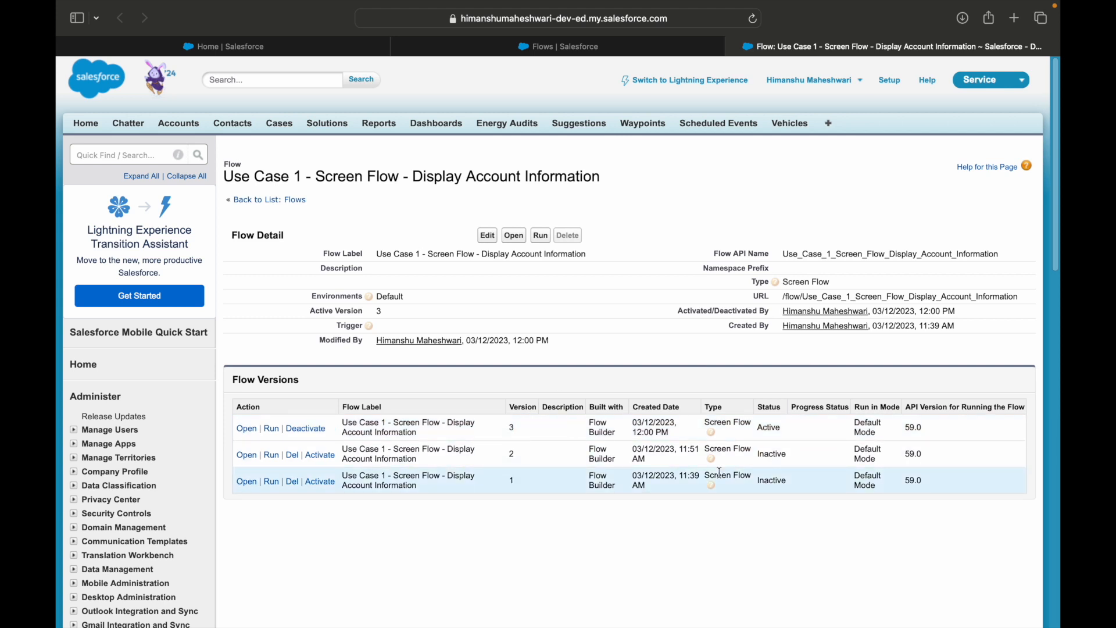
click(921, 453)
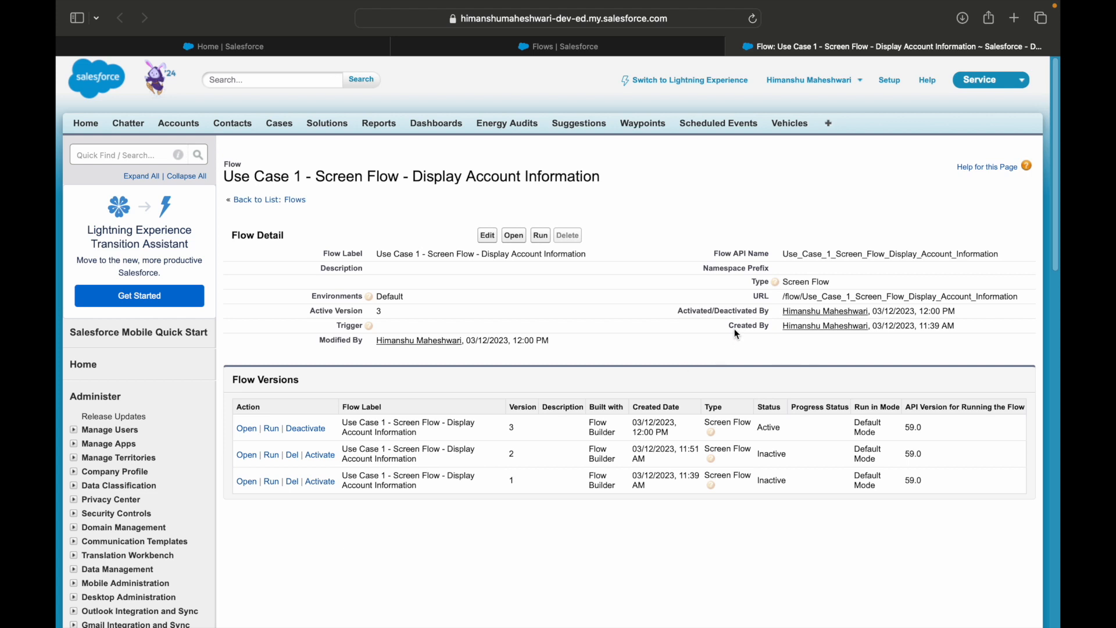
drag(514, 422, 394, 454)
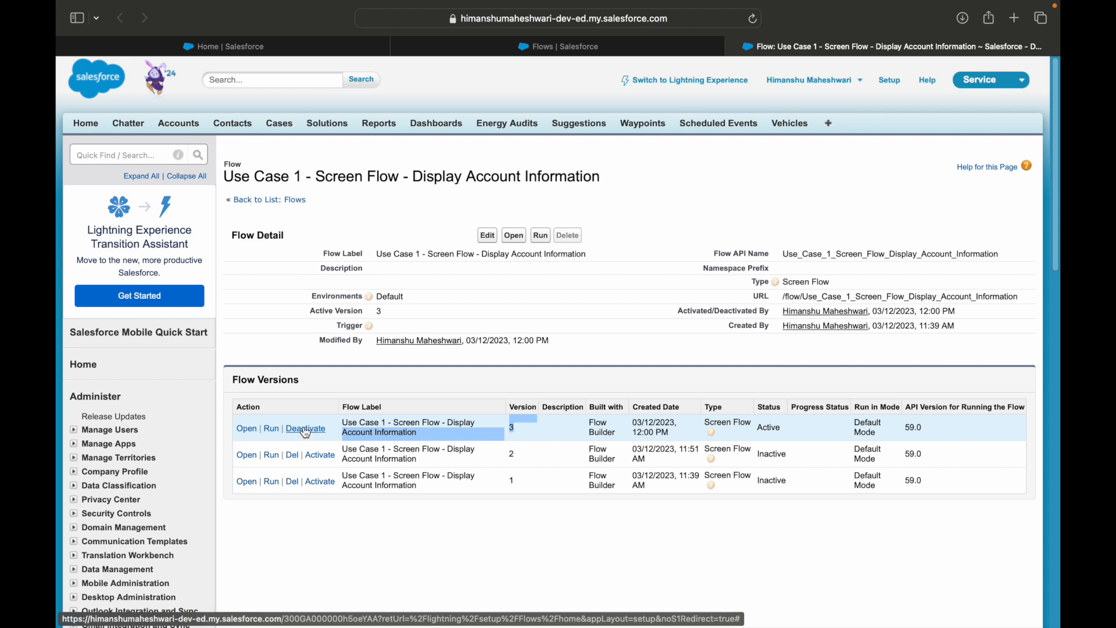
click(346, 613)
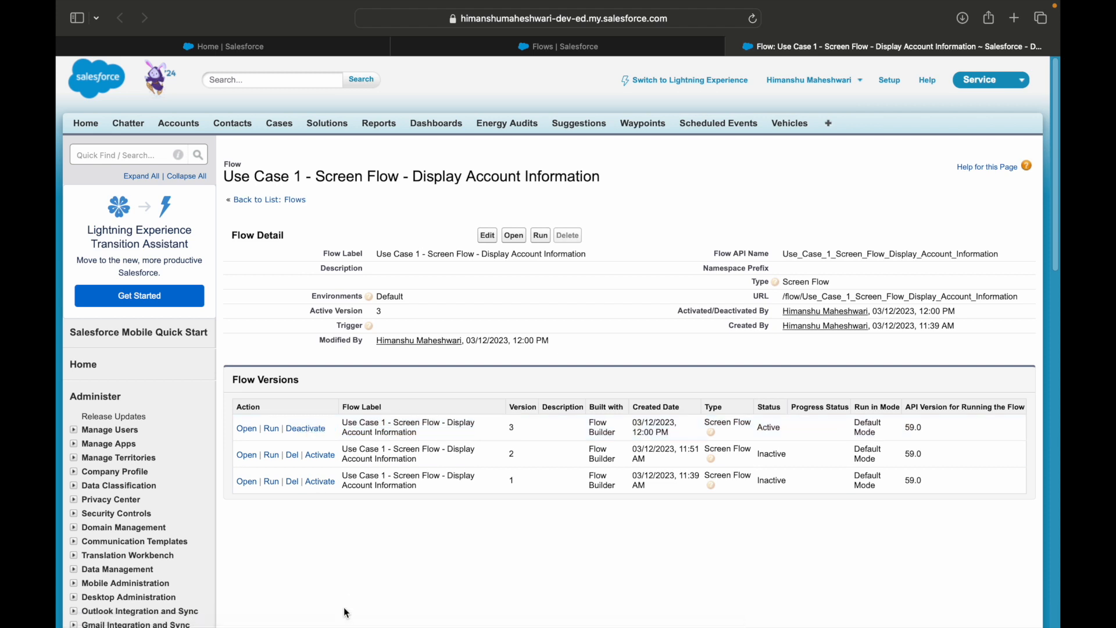
Activate version 2 of the flow and delete version 1
click(319, 456)
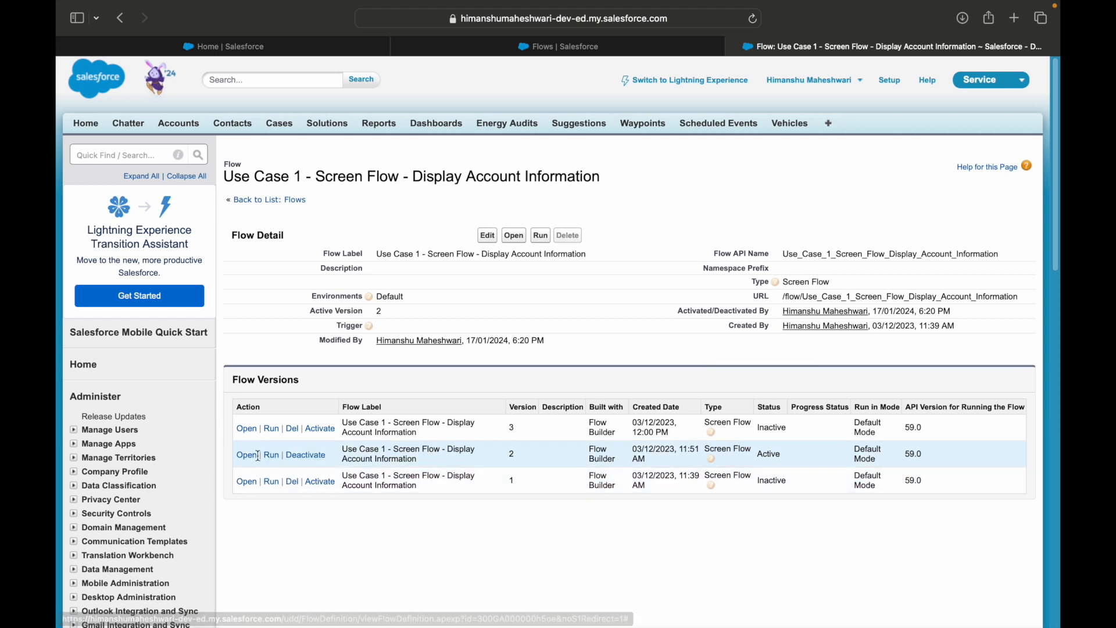
click(292, 482)
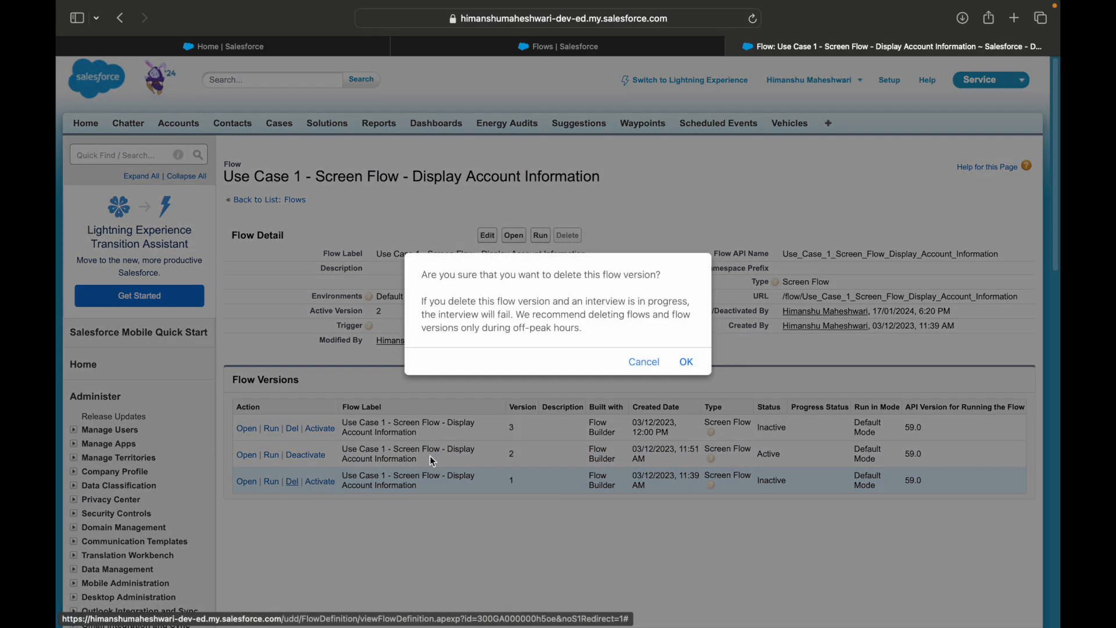
click(680, 366)
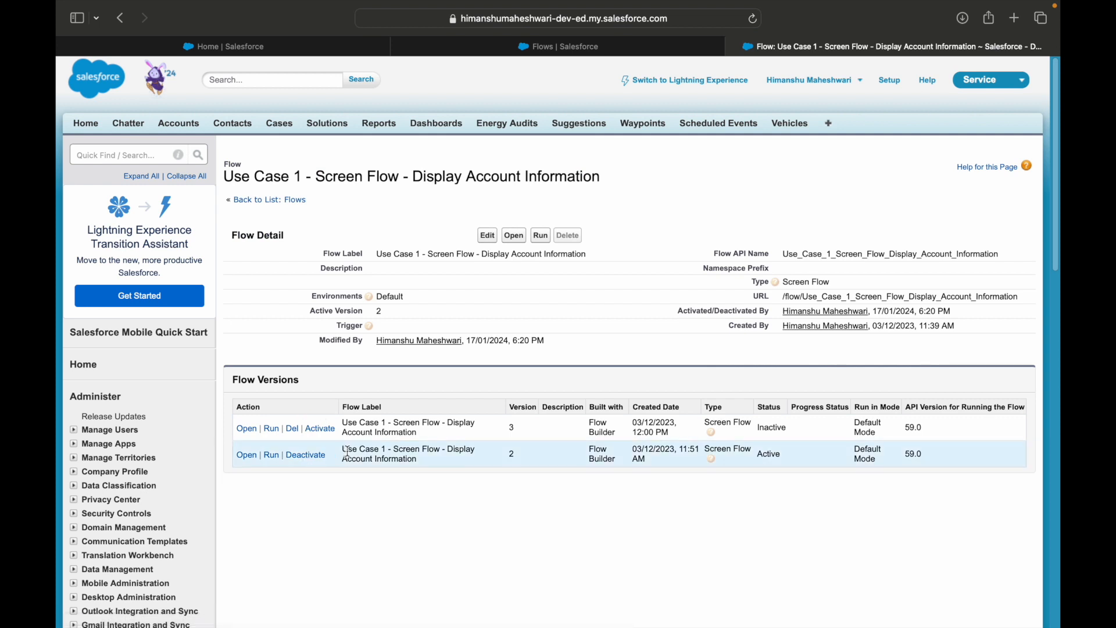
Reactivate version 3 of the flow
double_click(513, 454)
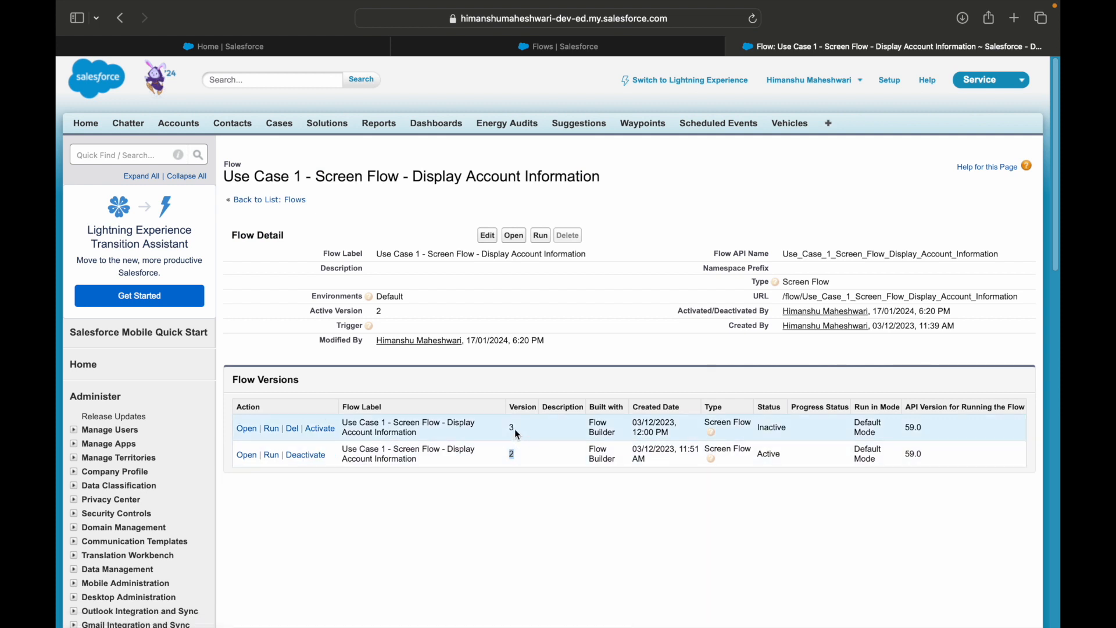
click(525, 448)
click(516, 423)
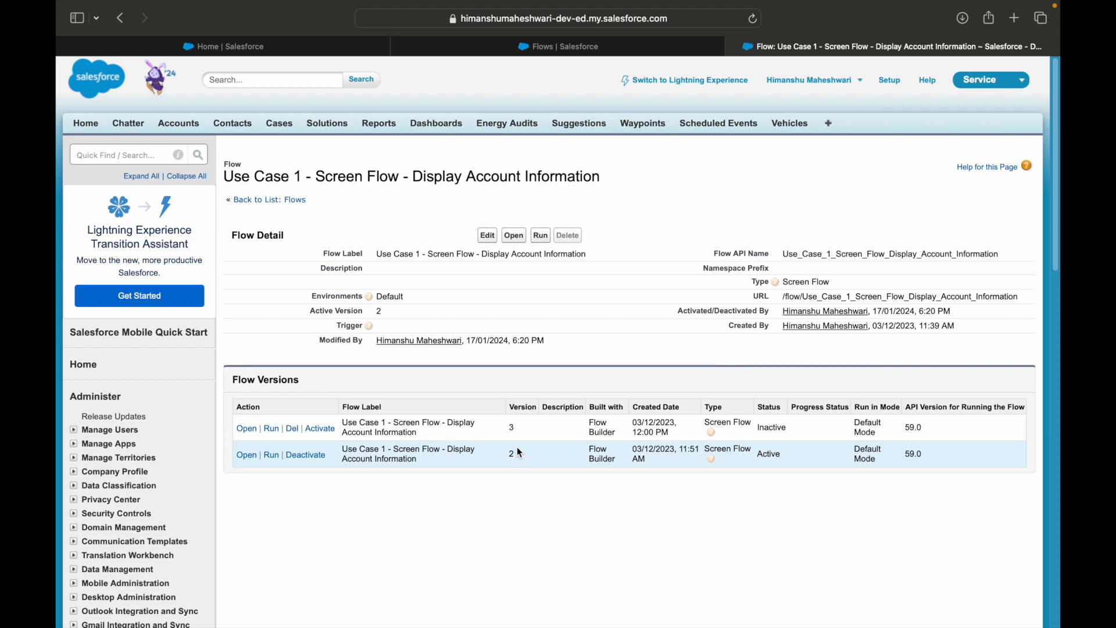
click(320, 430)
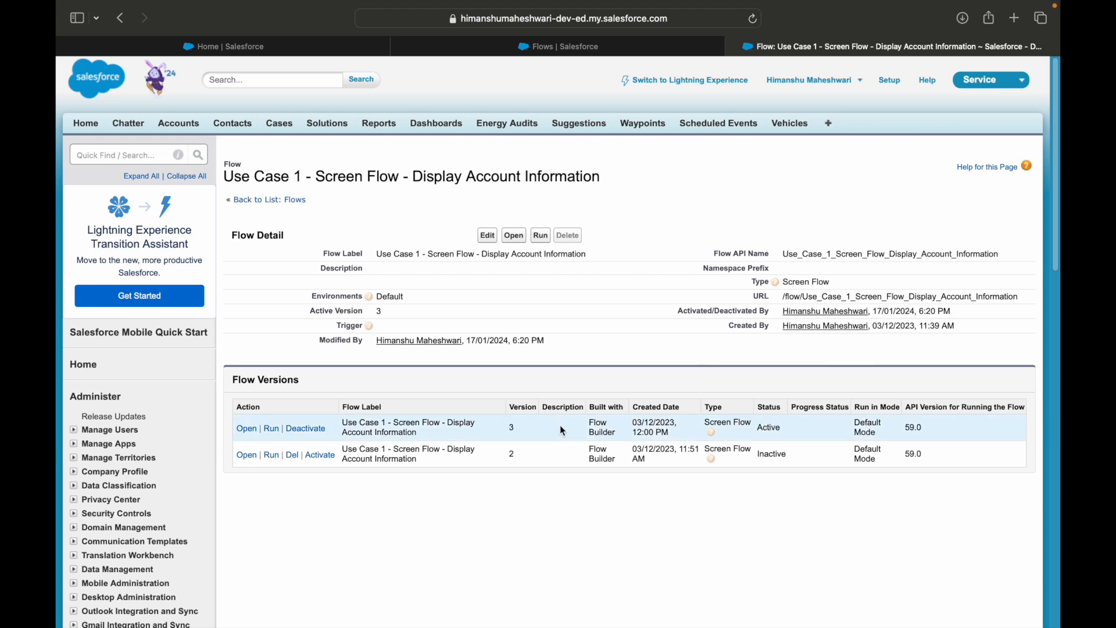
click(519, 434)
click(543, 432)
Duplicate the flow detail page and open versions 2 and 3 in Flow Builder in separate browser tabs
right_click(772, 41)
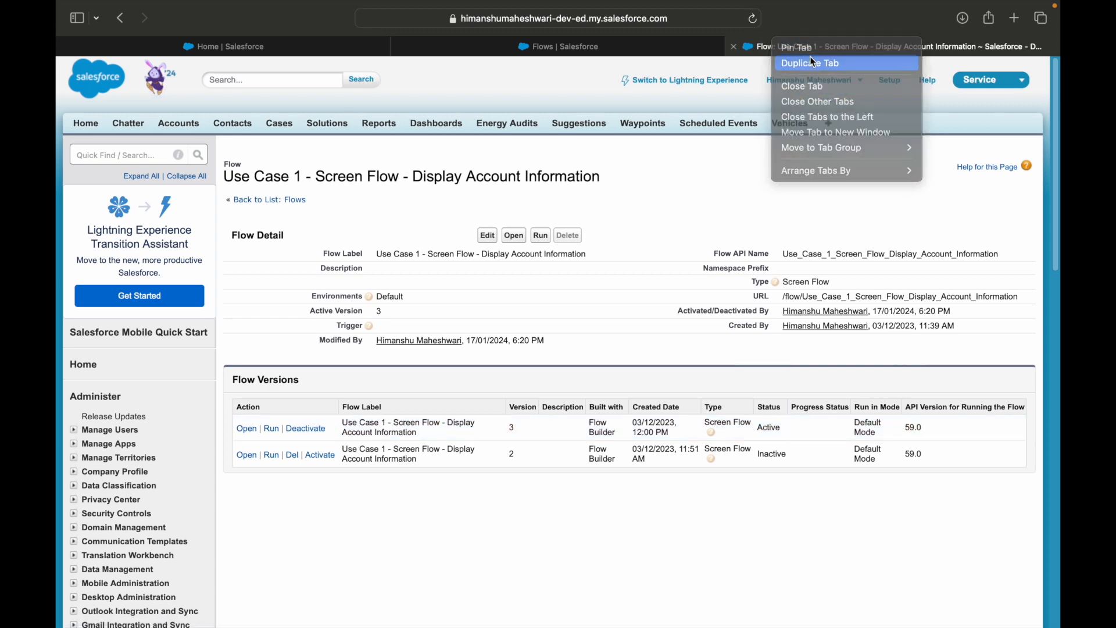
click(810, 61)
click(247, 454)
click(872, 46)
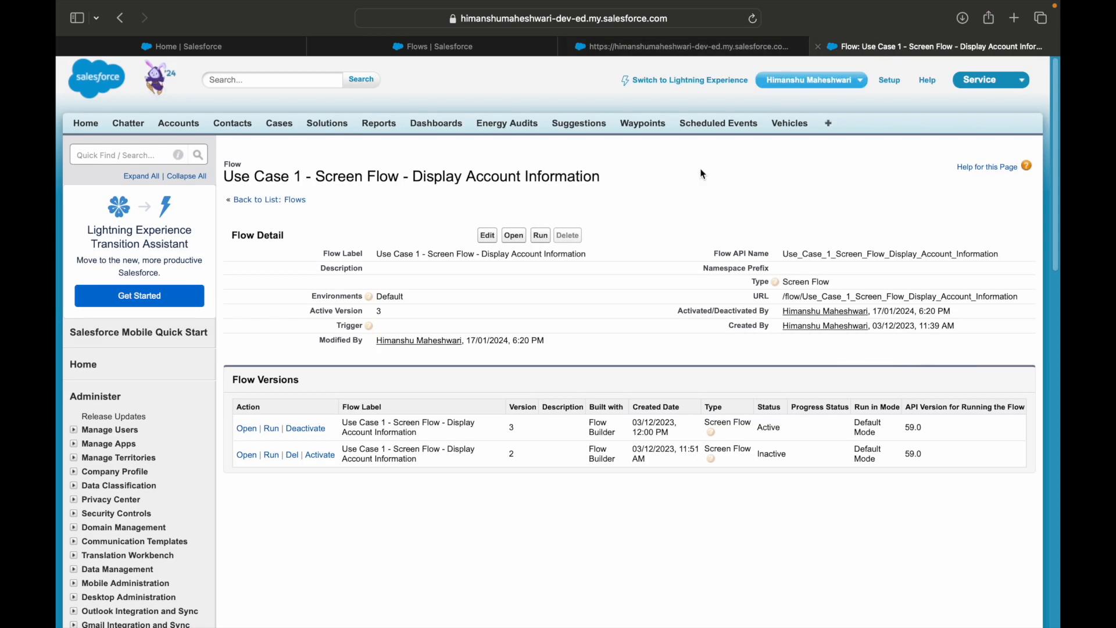
click(247, 428)
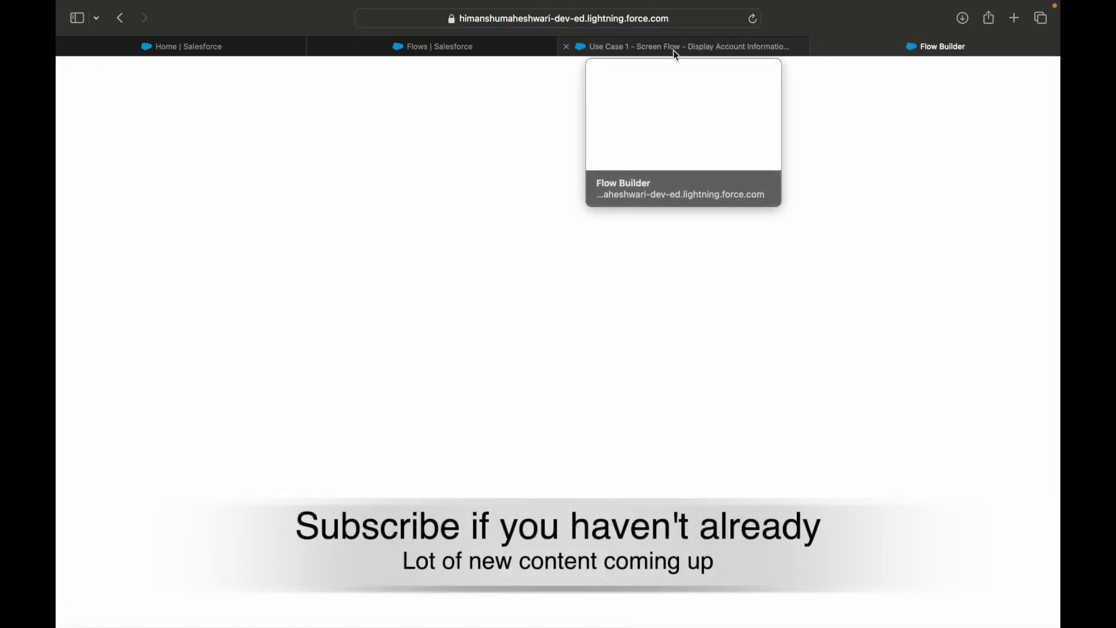
Compare the version 2 and version 3 flow layouts in Flow Builder
click(670, 47)
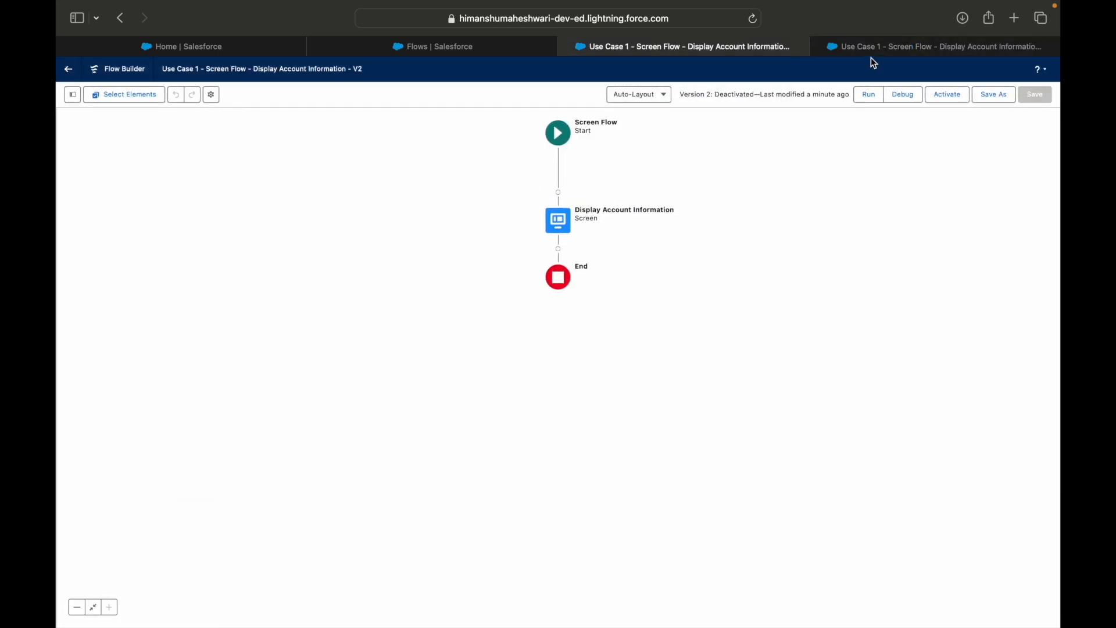
click(871, 51)
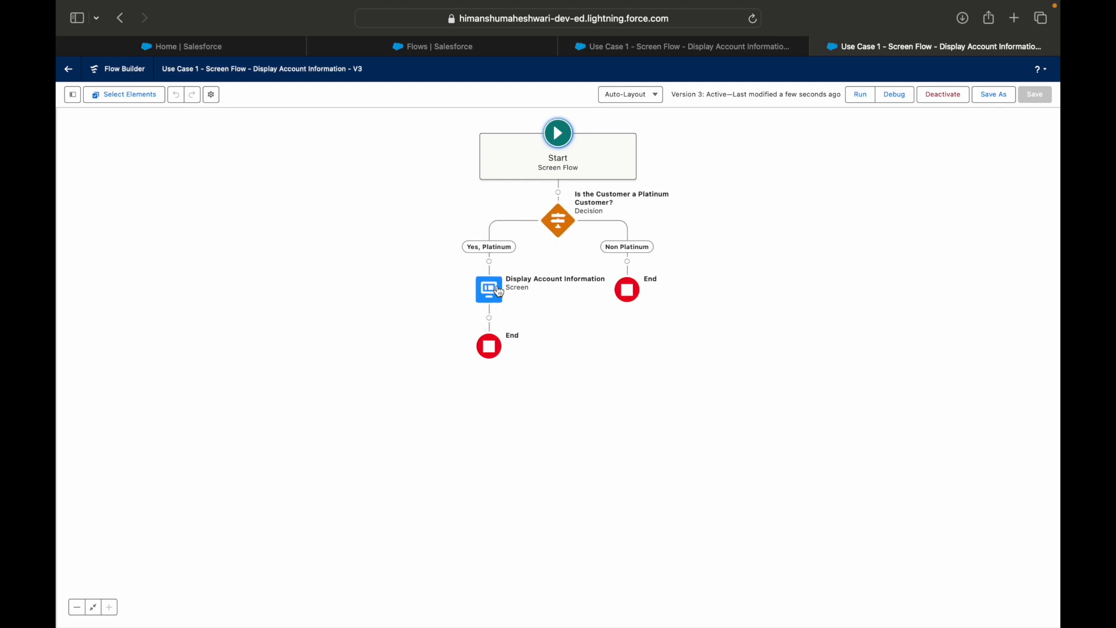
click(727, 47)
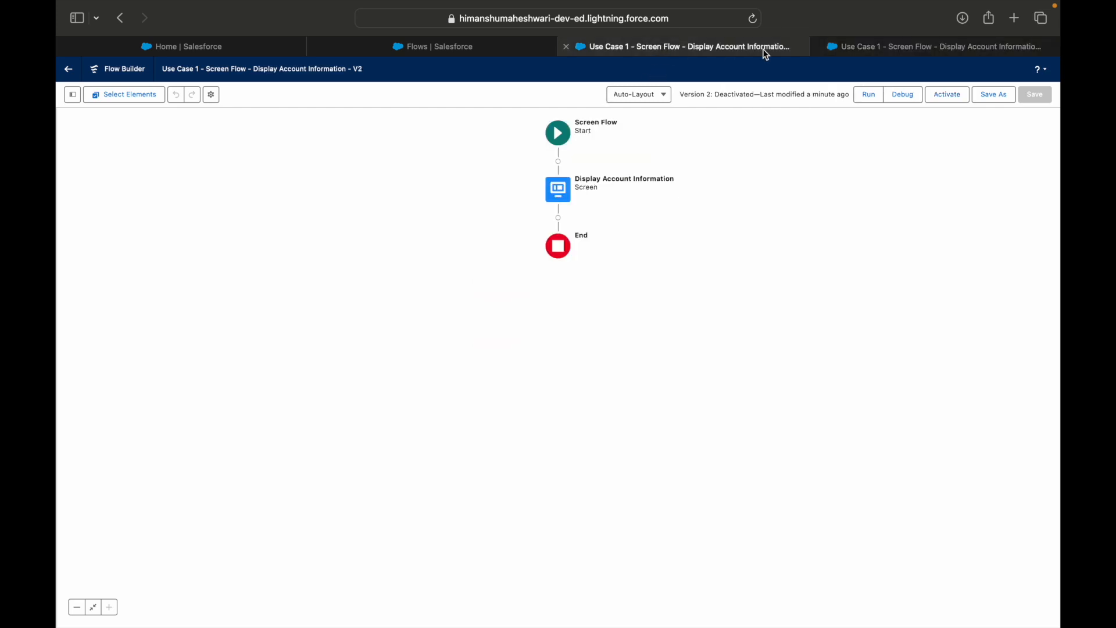
click(896, 45)
click(705, 53)
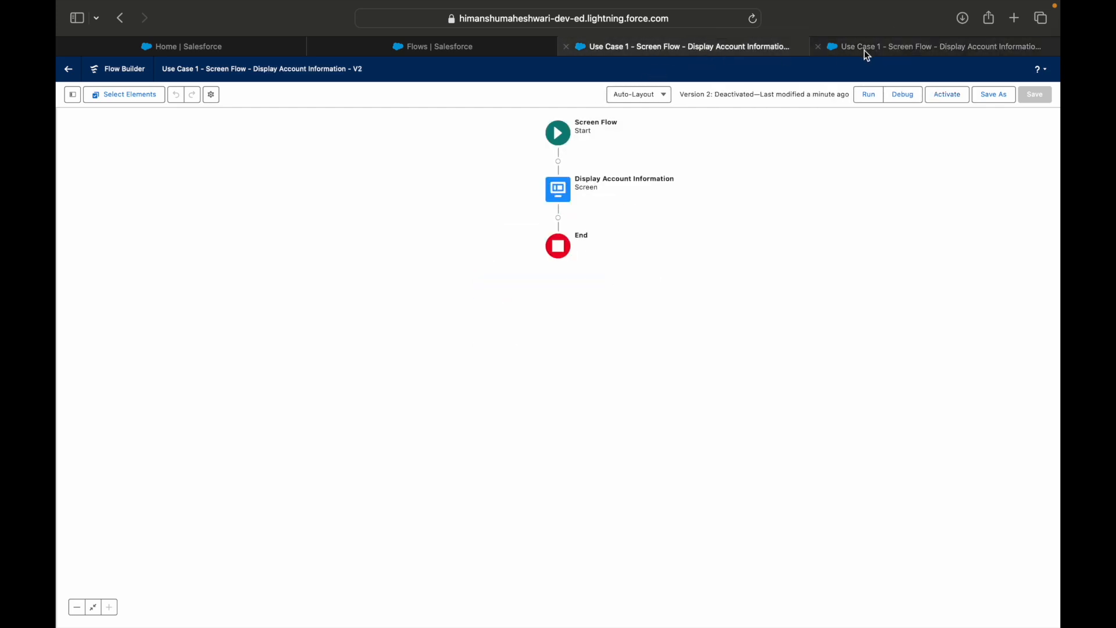
click(876, 48)
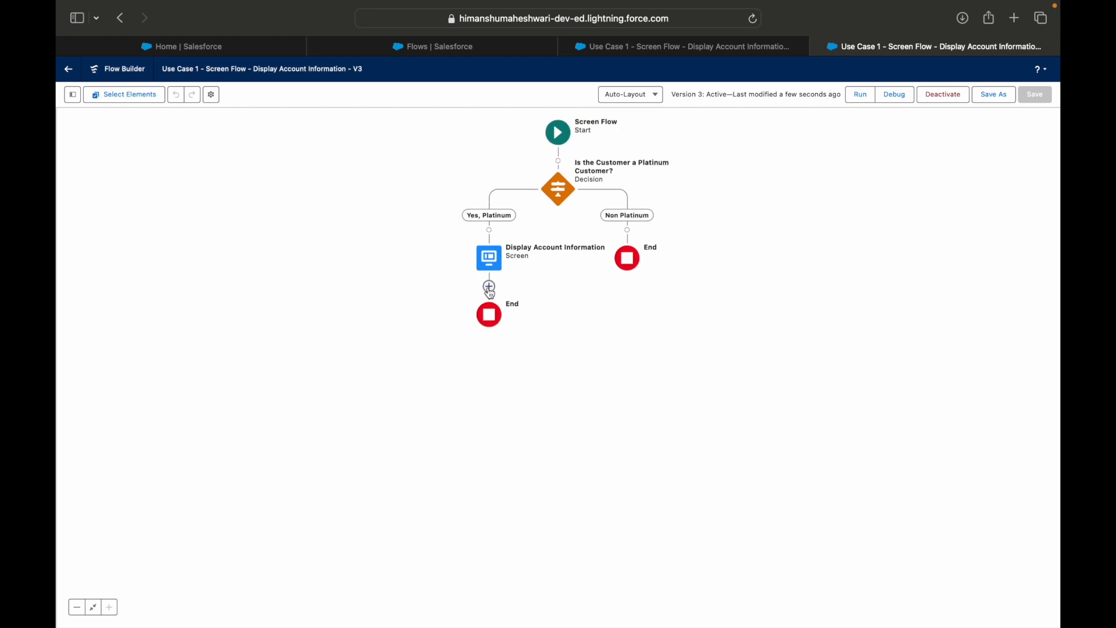
click(489, 287)
click(769, 175)
click(489, 287)
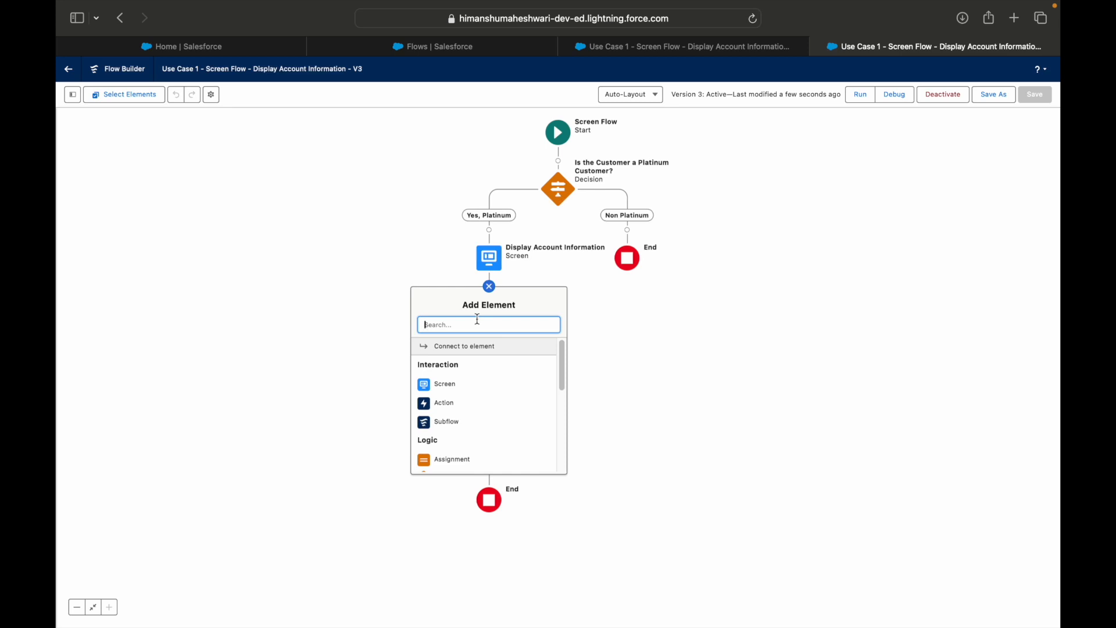
text(Al)
key(BackSpace)
key(BackSpace)
text(Alert)
click(686, 355)
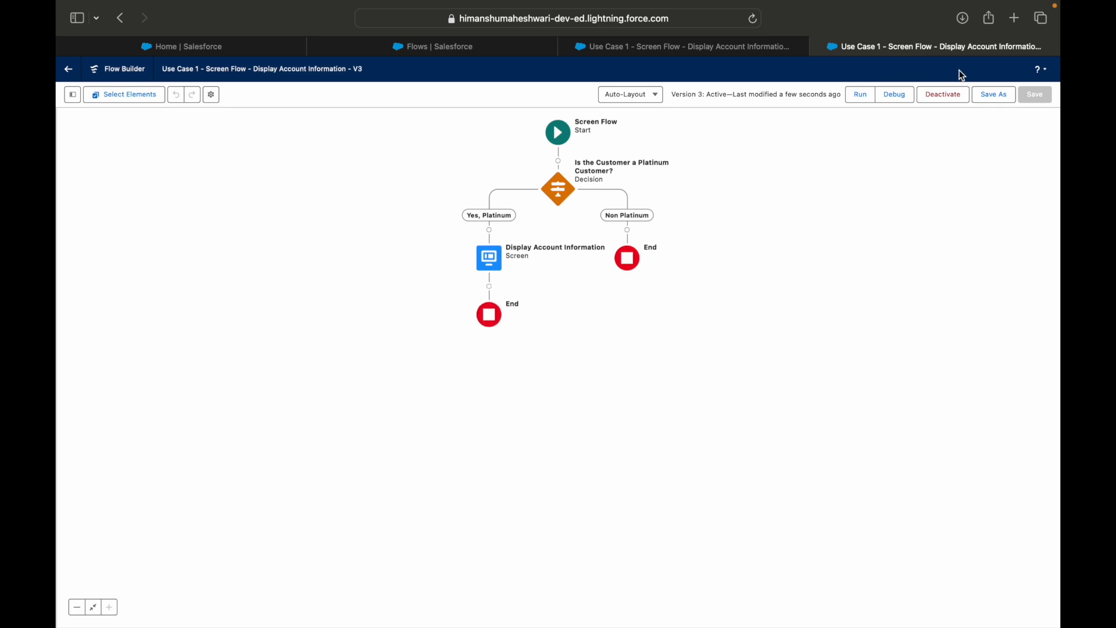
Open the Save As options for version 3 and review the flow label offered for a new version
click(985, 95)
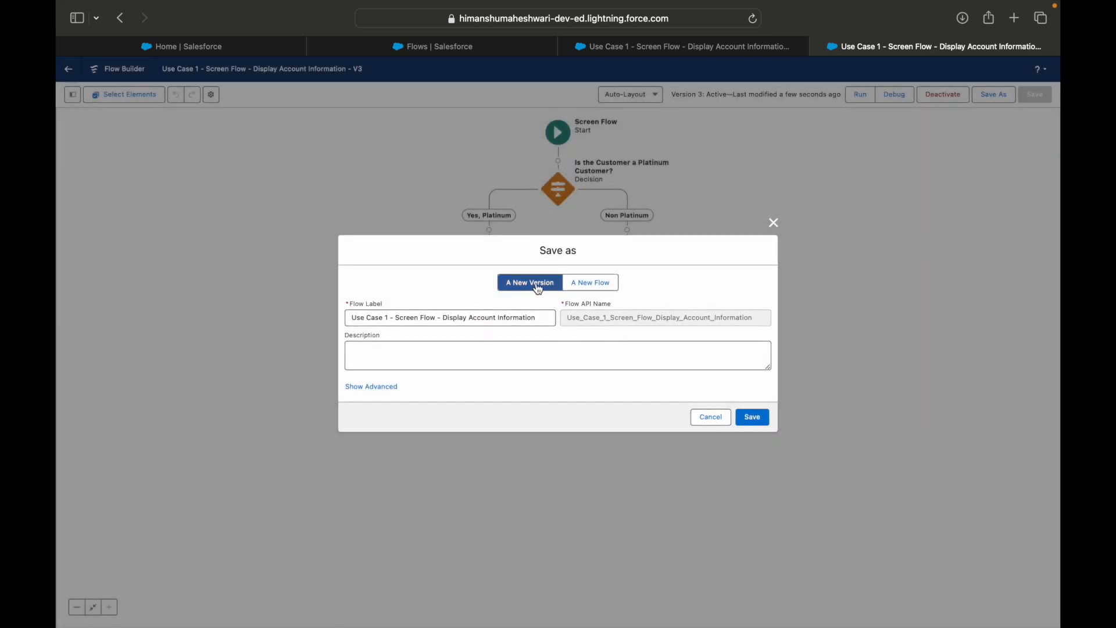
click(436, 318)
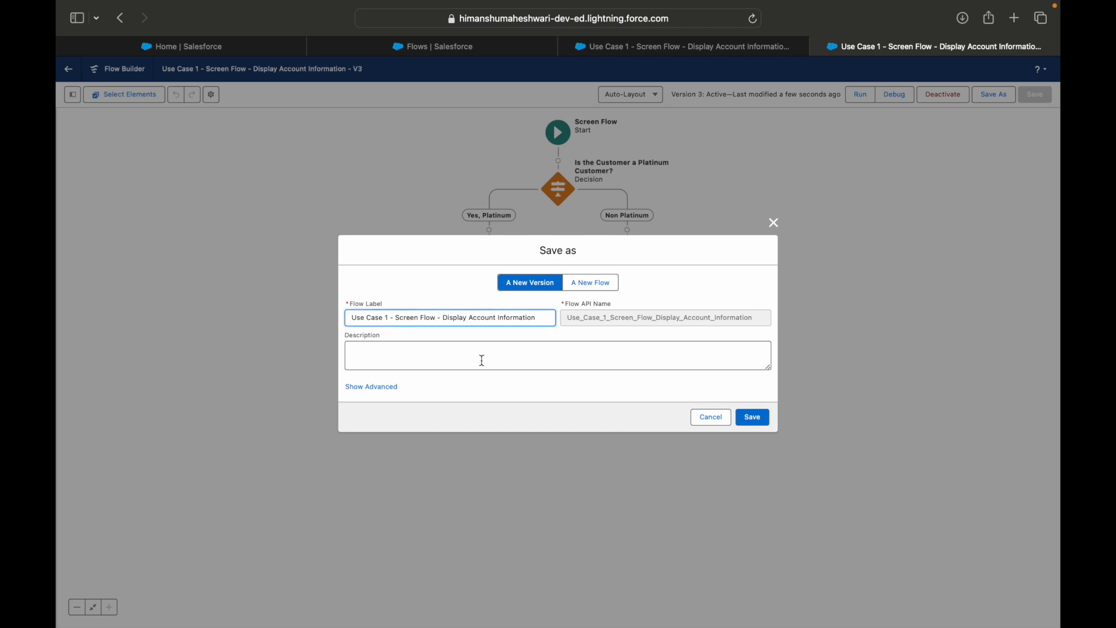
drag(393, 318, 515, 319)
click(538, 317)
drag(529, 244, 616, 235)
click(561, 249)
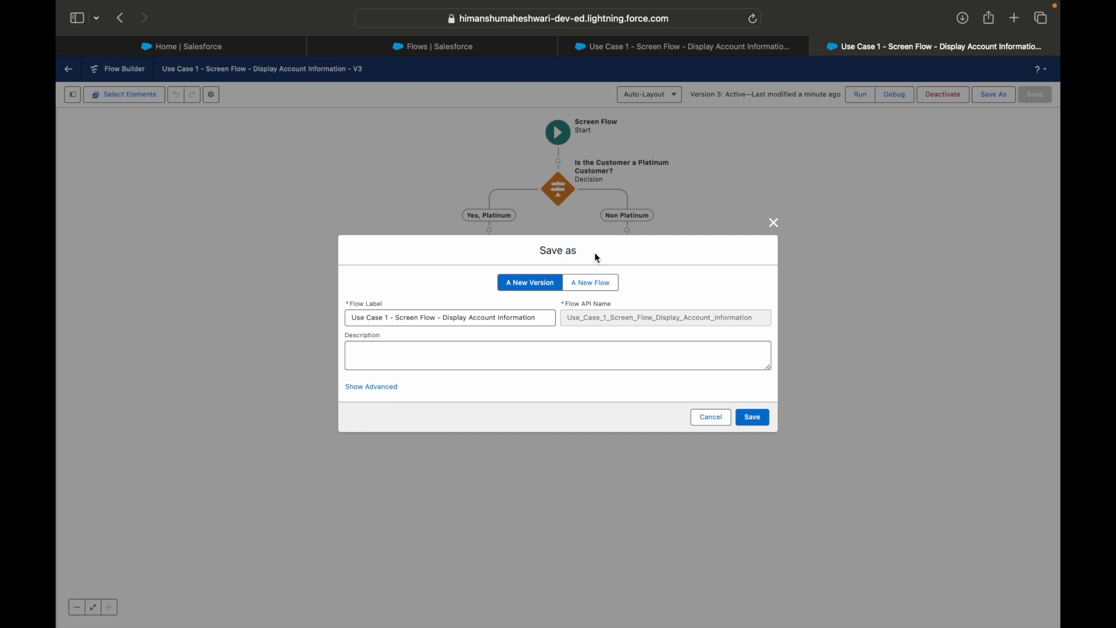
drag(385, 318, 530, 316)
click(530, 316)
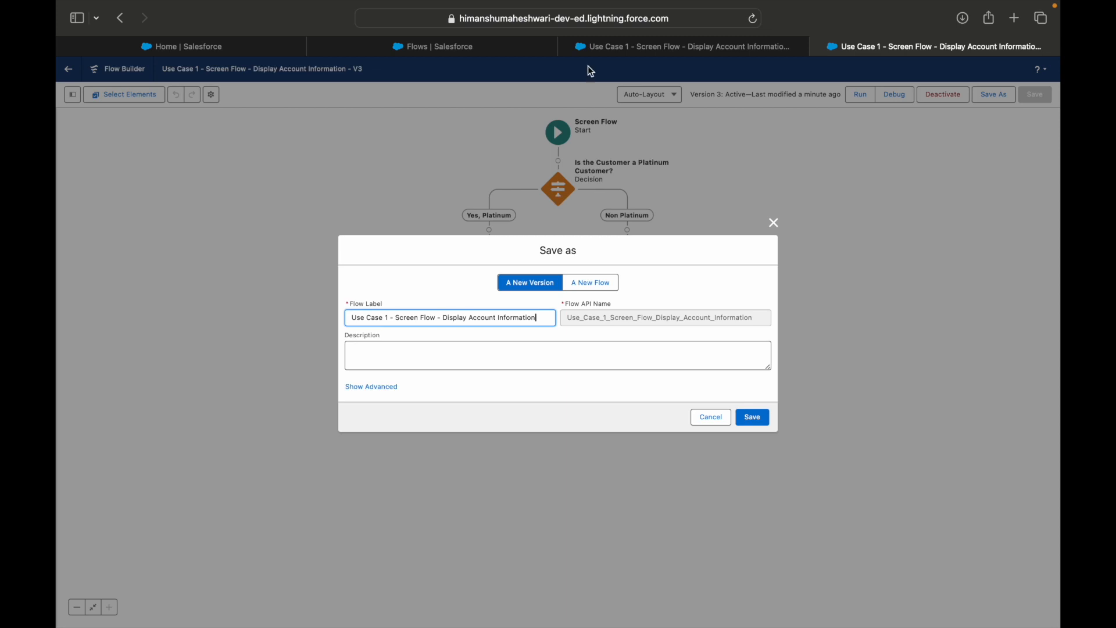
Return the version 2 Flow Builder page to the flow's detail page with its version list
click(583, 50)
click(519, 48)
click(691, 50)
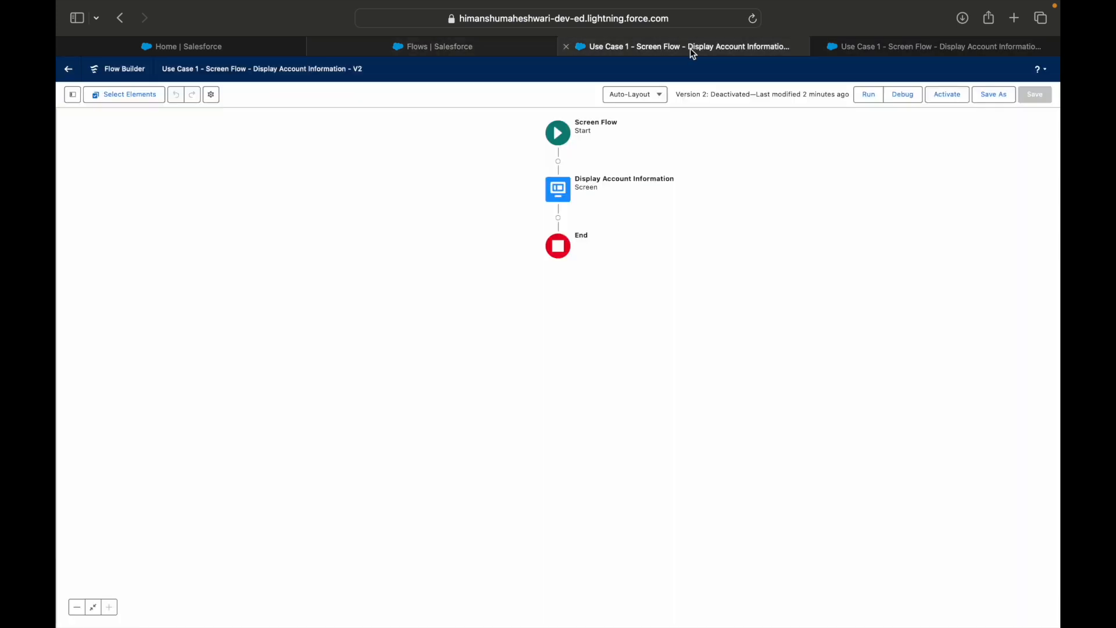
click(68, 69)
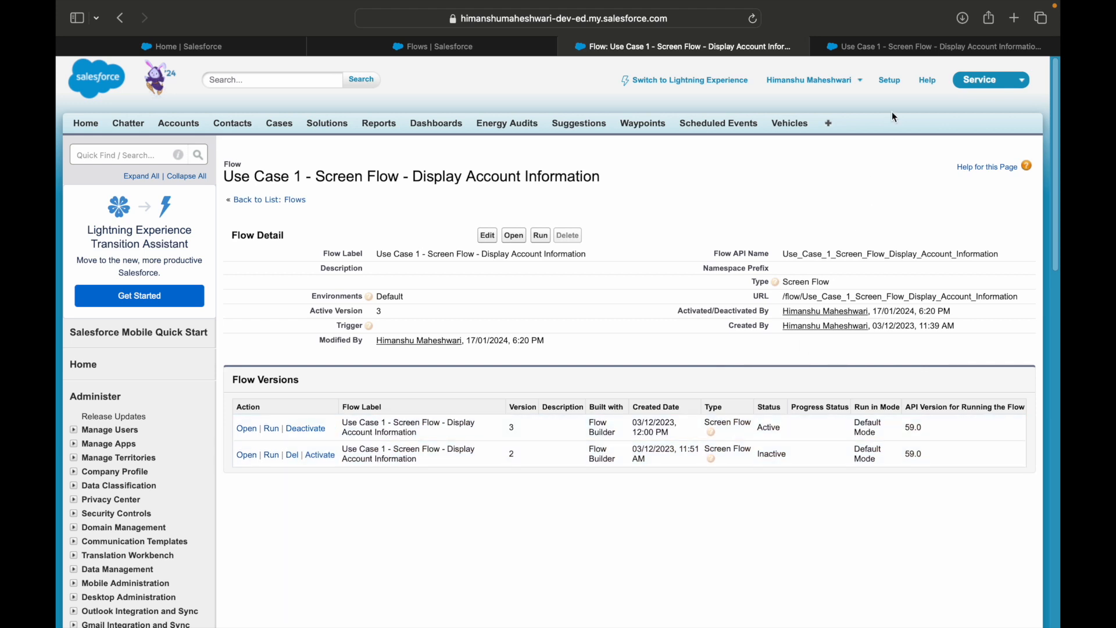
Compare the Save As fields for a new flow and a new version of version 3, and close the dialog without saving
click(886, 49)
click(633, 334)
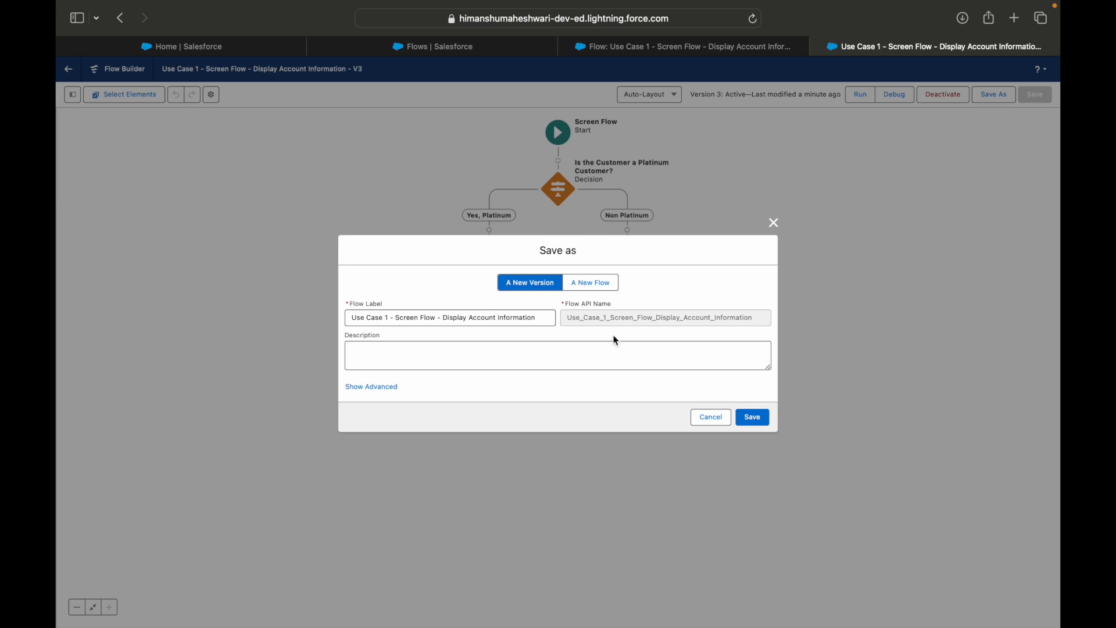
click(598, 291)
click(500, 317)
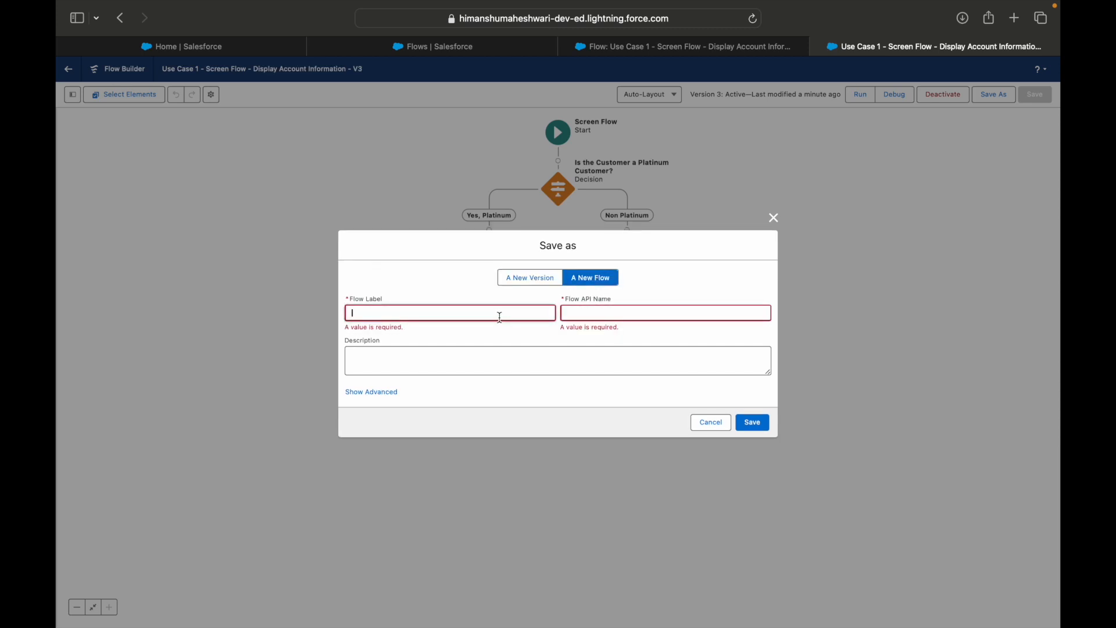
click(602, 275)
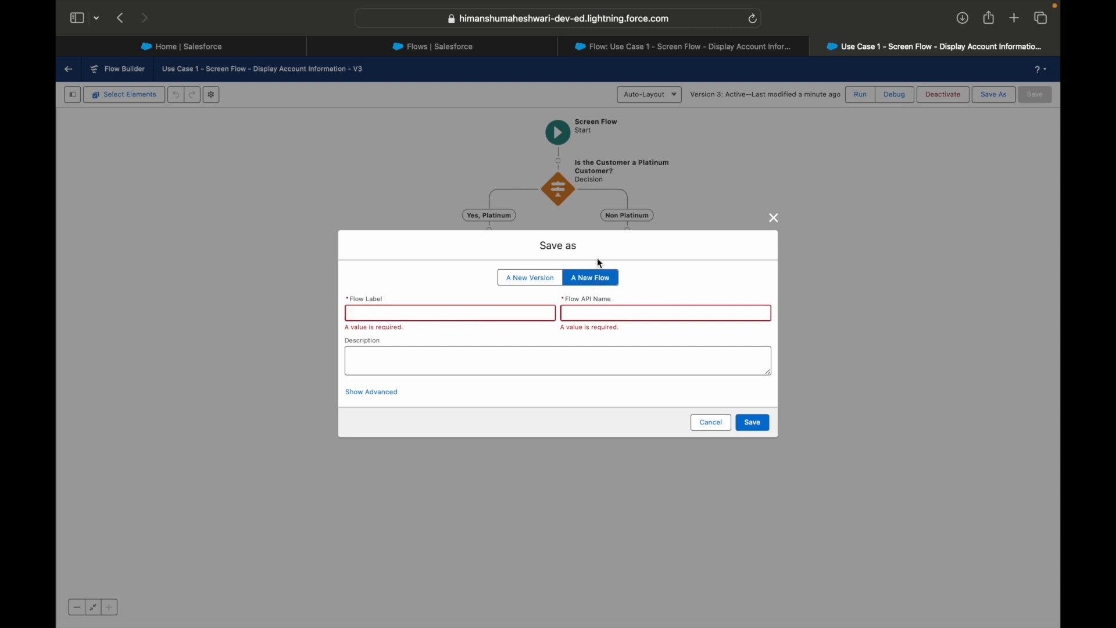
click(526, 283)
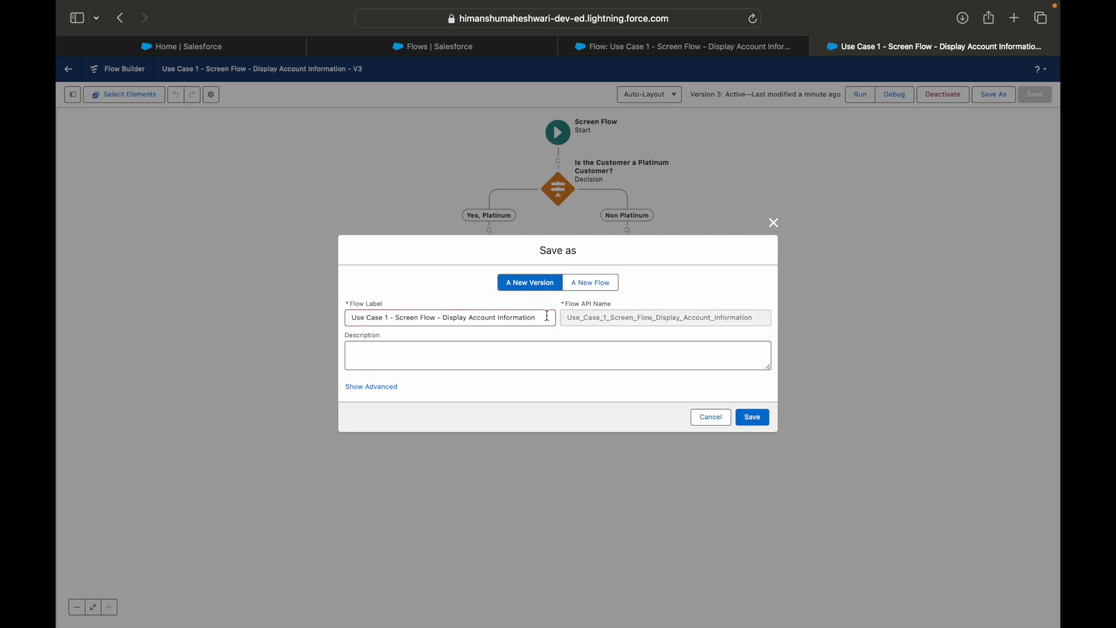
click(518, 349)
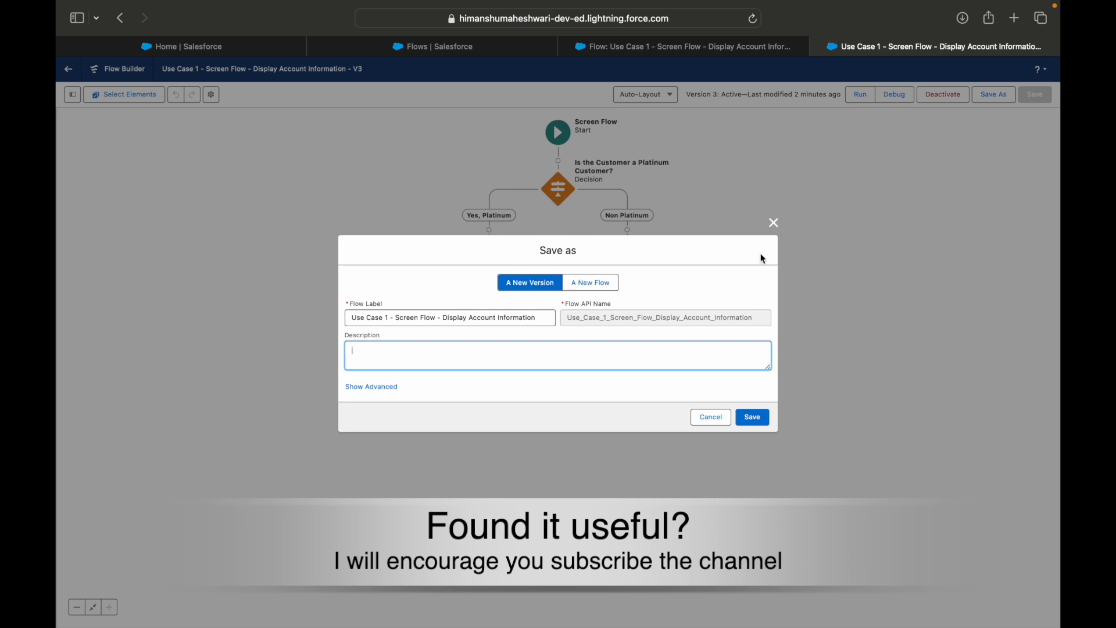
click(774, 223)
Delete version 2 of the flow from its detail page and confirm the deletion
click(663, 47)
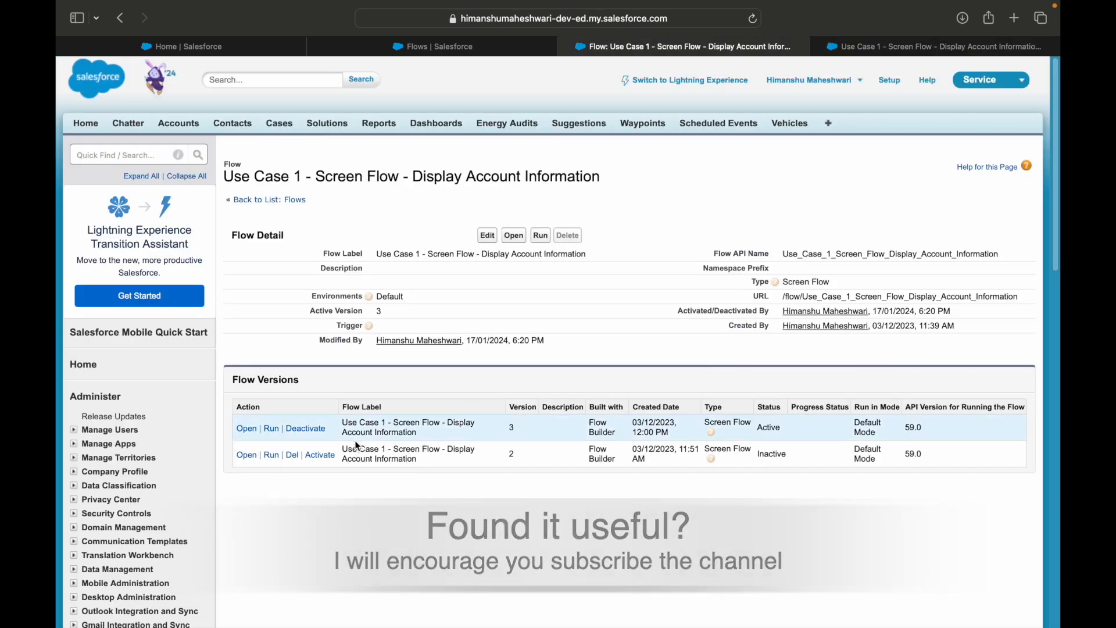
click(292, 455)
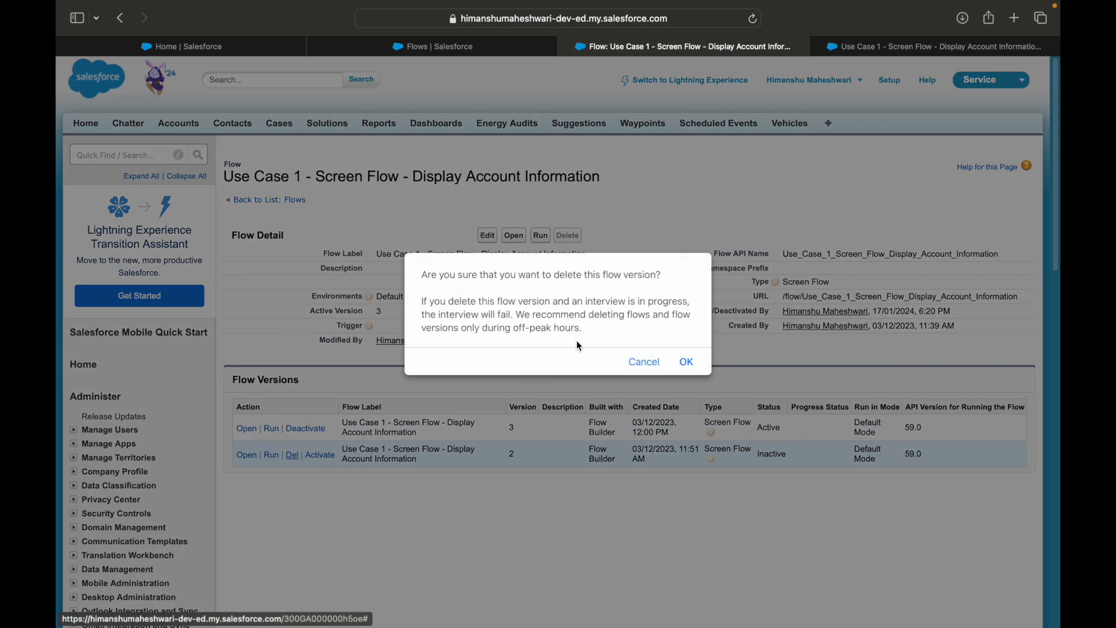
click(683, 362)
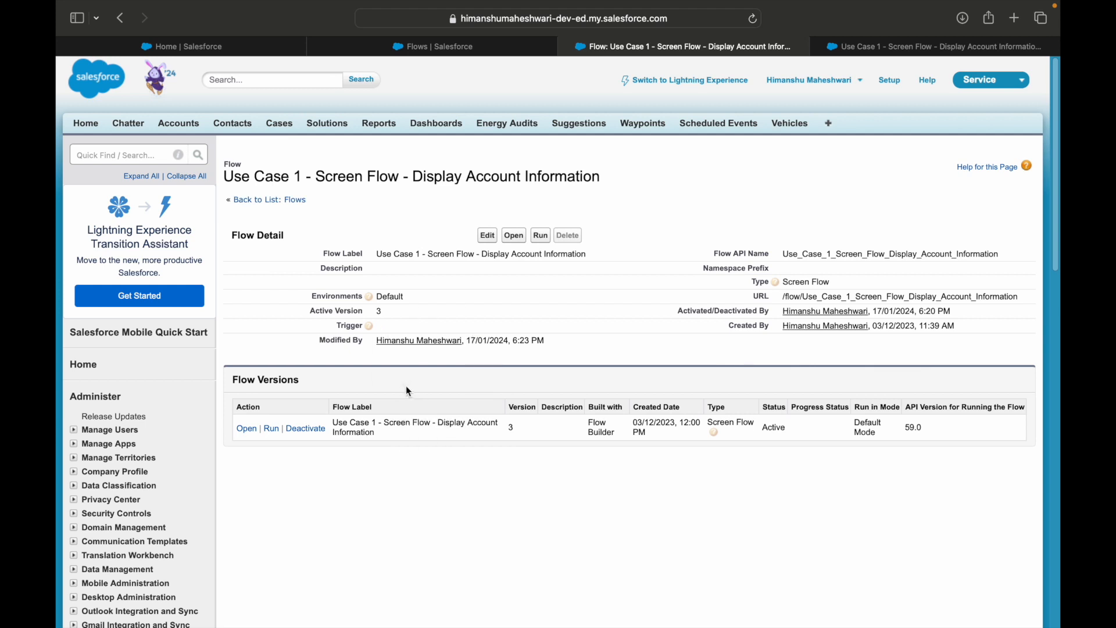
Deactivate version 3 of the flow and activate it again
click(310, 431)
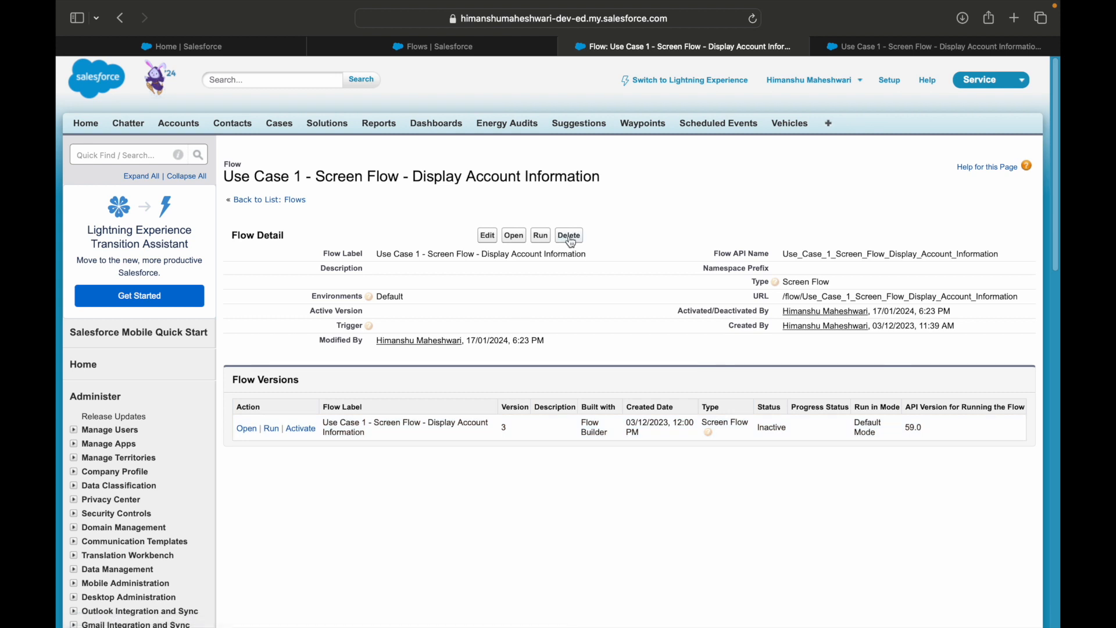
click(304, 432)
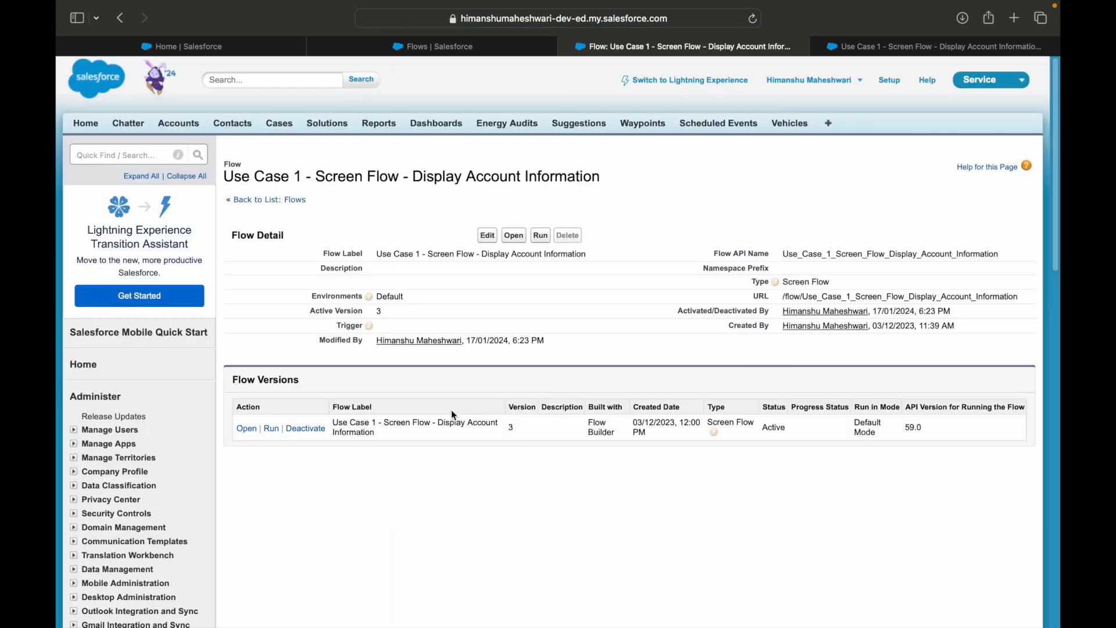
Switch to the Keynote presentation and review the Flow Versioning slide's points on access, deletion, deactivation and version limitations
key(ctrl+Right)
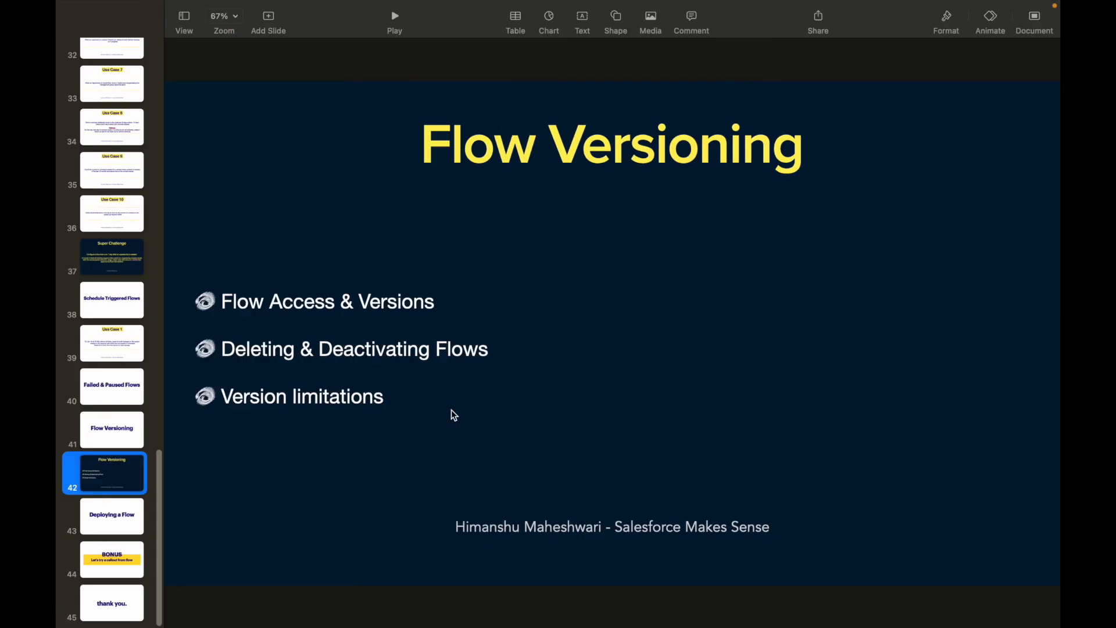
click(279, 308)
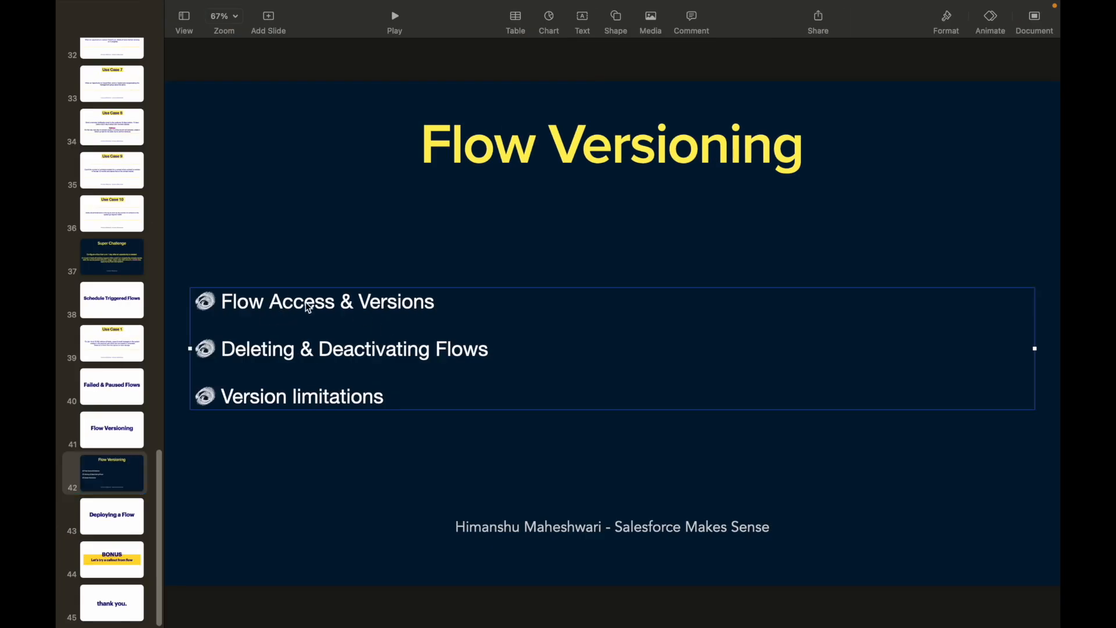
double_click(401, 302)
double_click(246, 348)
double_click(369, 348)
click(462, 349)
double_click(273, 397)
double_click(332, 397)
click(392, 398)
double_click(318, 398)
click(328, 399)
double_click(254, 398)
double_click(348, 397)
click(393, 397)
Switch back to Safari, open version 3 in Flow Builder and inspect the Platinum customer decision's condition without changing it
key(super+Tab)
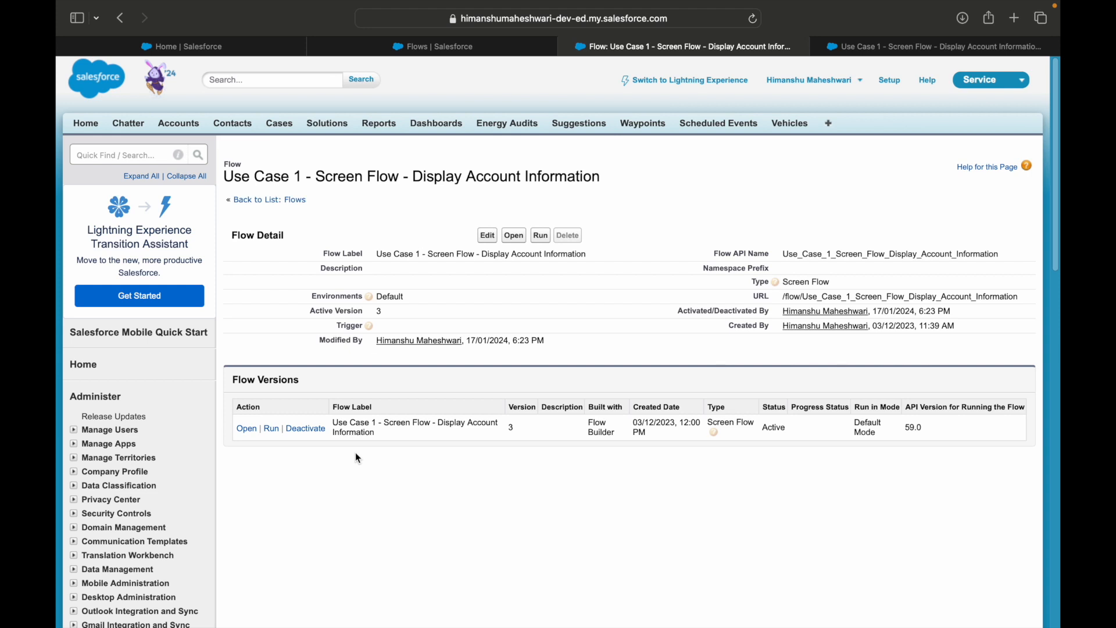
click(540, 235)
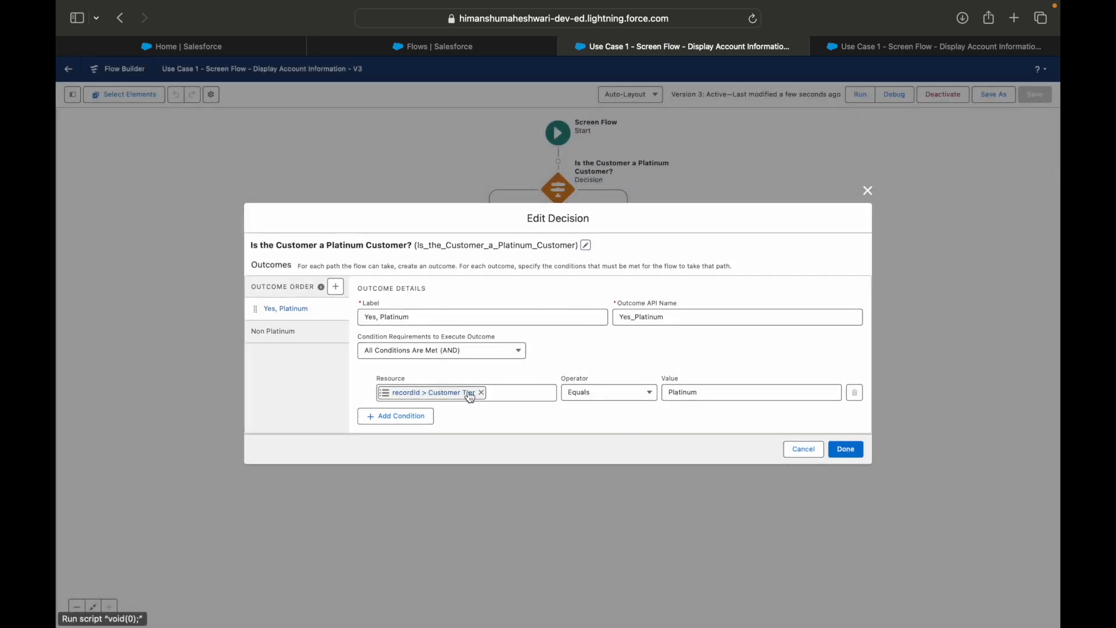
click(805, 448)
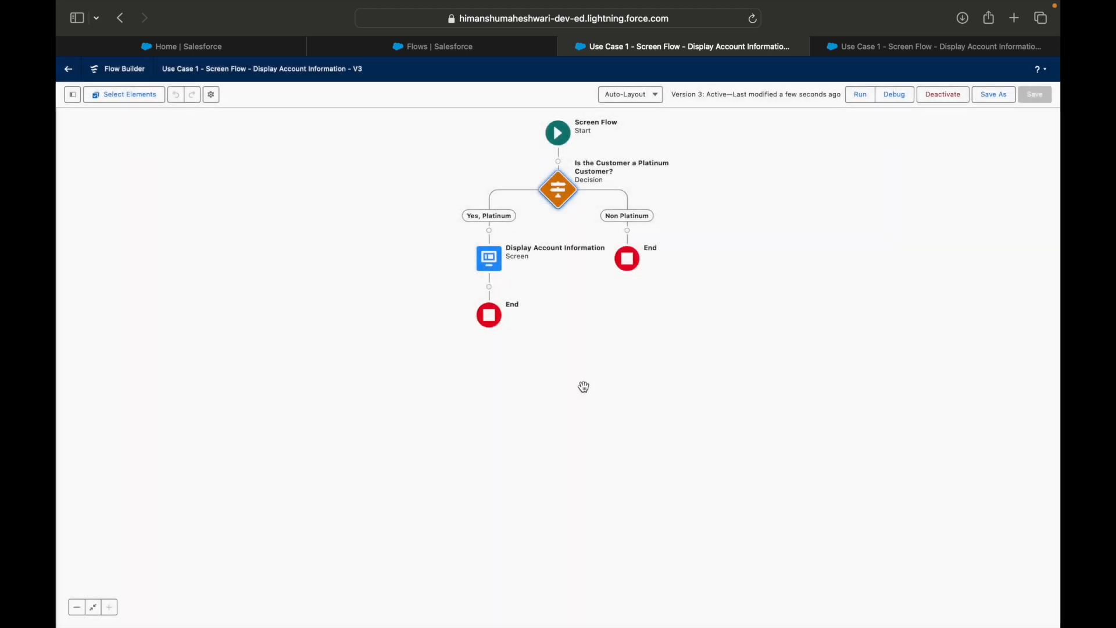
Open Salesforce Classic setup in an additional tab, search it for "accounts" and open the Account fields list
click(509, 54)
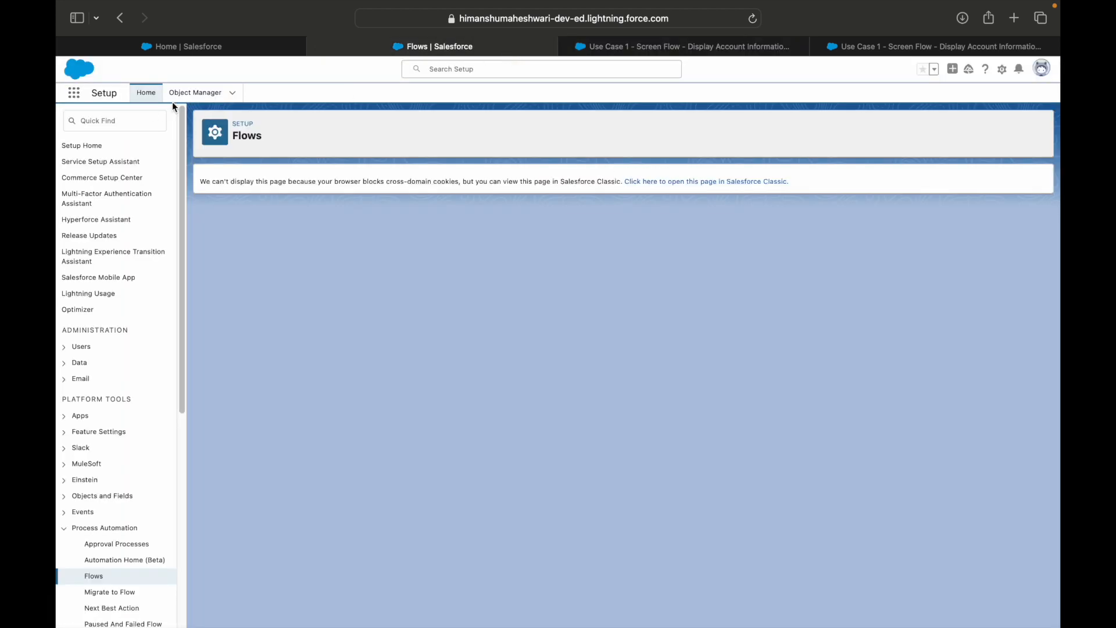
click(753, 191)
drag(901, 51, 537, 60)
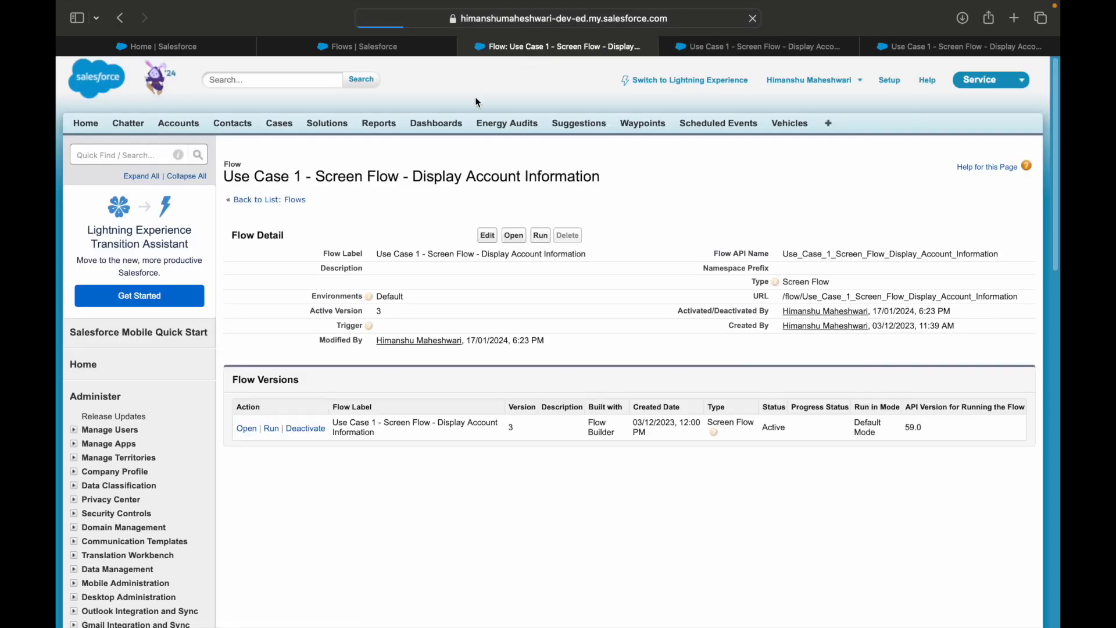
click(141, 155)
text(accounts)
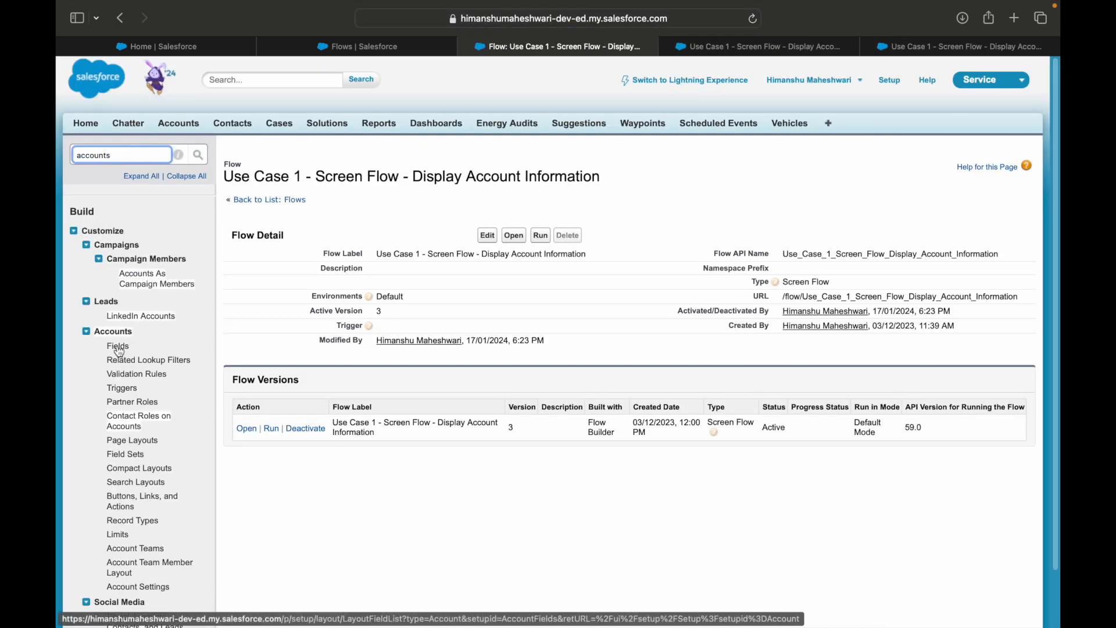
click(119, 347)
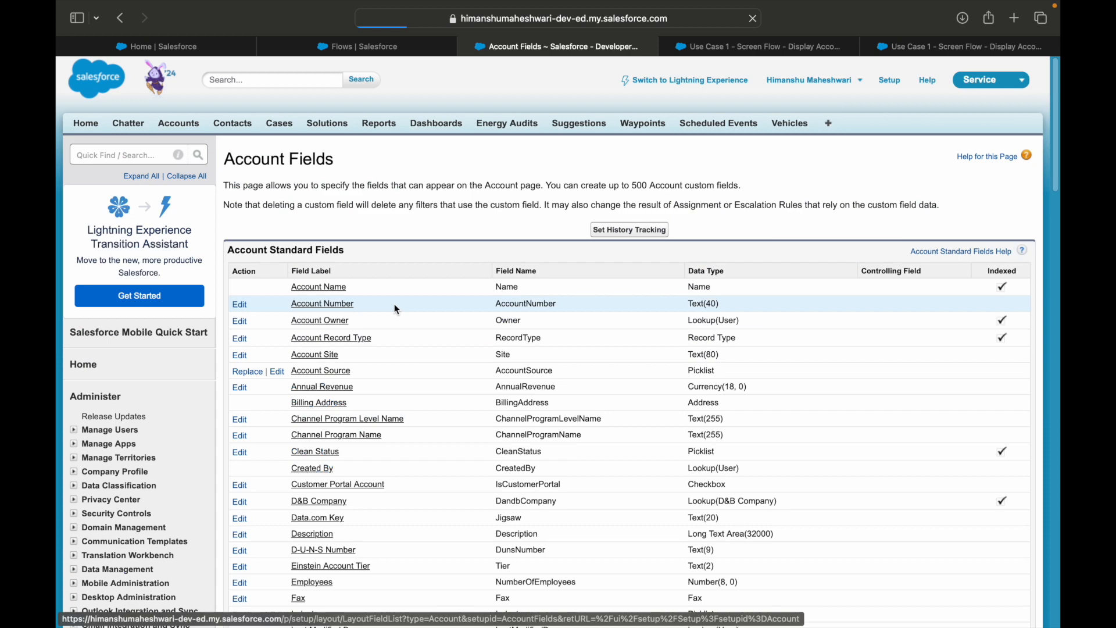
Check the Customer Tier custom field's definition and try to delete the field from the Account fields list
scroll(428, 393, down, 5)
scroll(428, 392, down, 5)
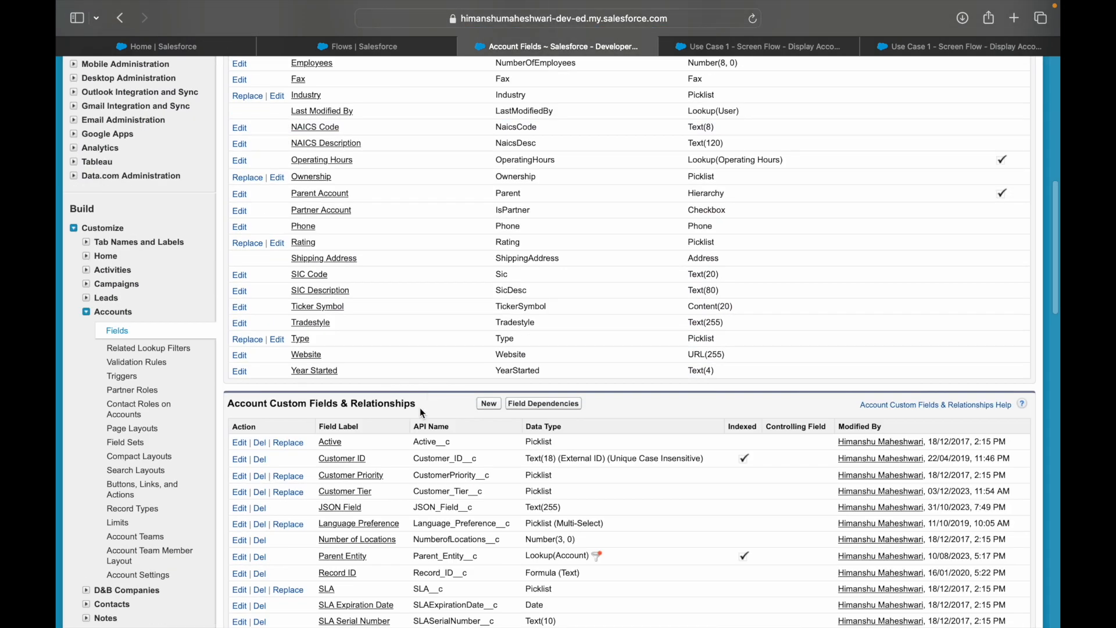
click(355, 491)
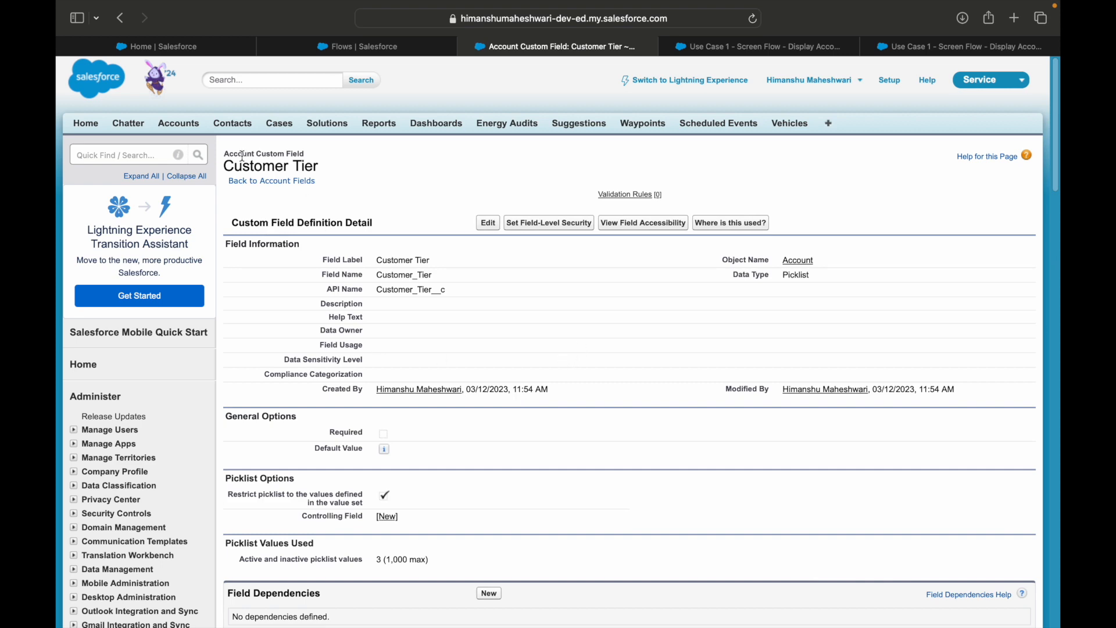
click(251, 181)
scroll(350, 240, down, 10)
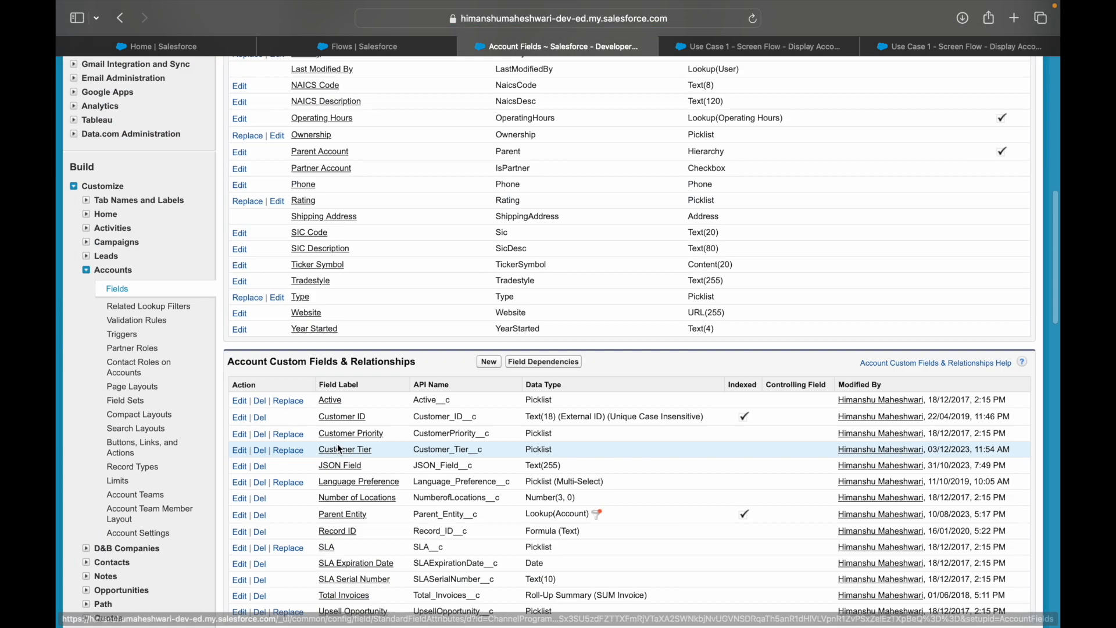
scroll(340, 449, down, 2)
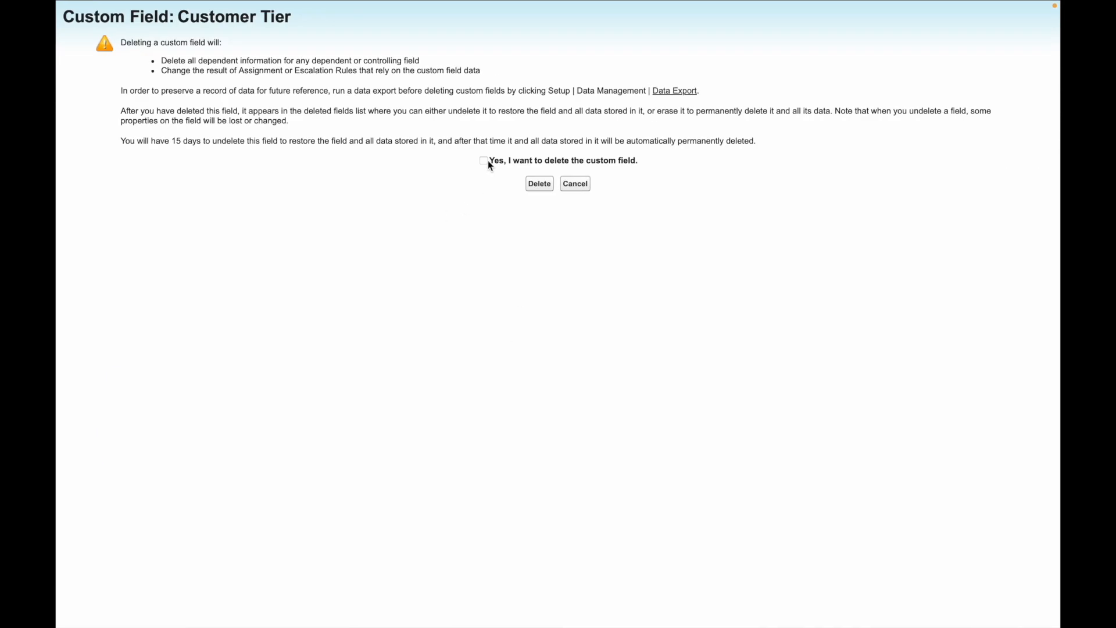
click(484, 161)
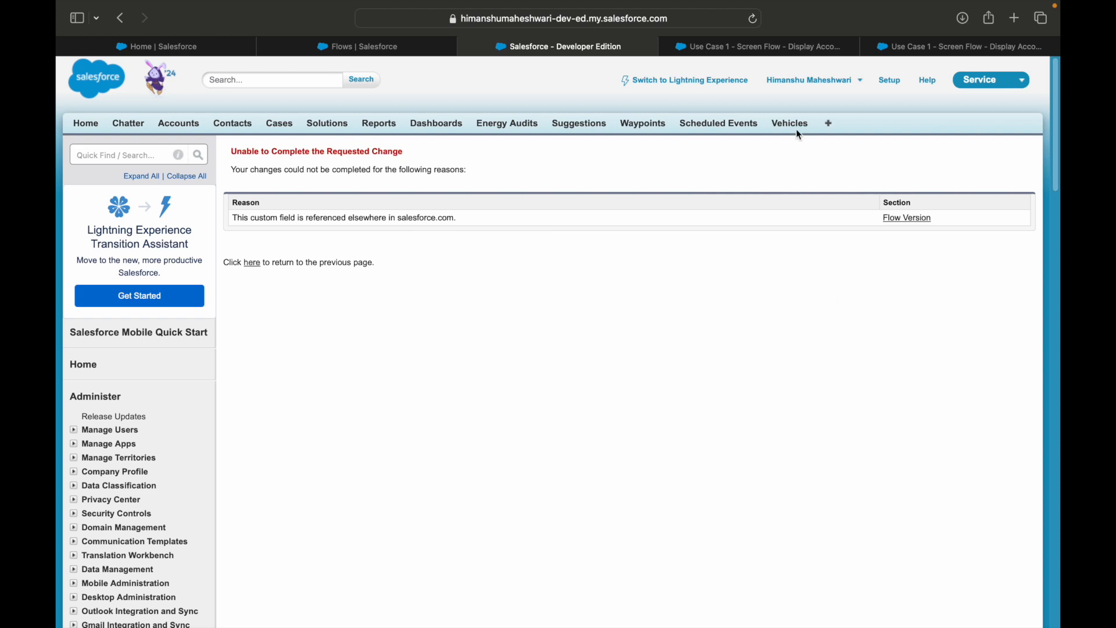
Open the flow version that references the Customer Tier field and inspect its Platinum customer decision, leaving it unchanged
click(788, 48)
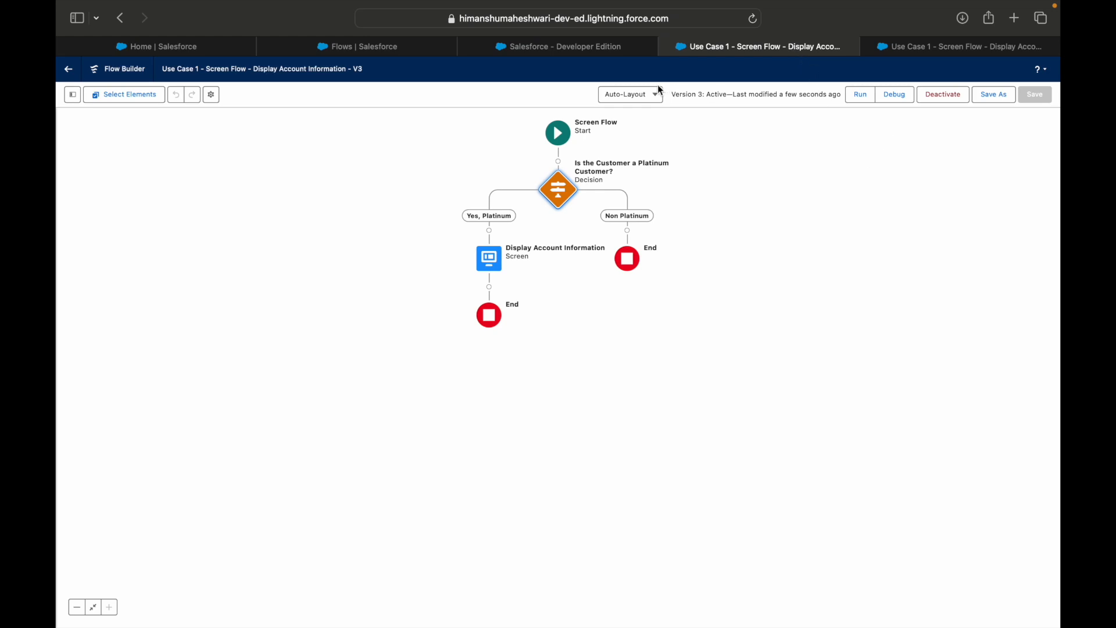
click(578, 48)
click(905, 218)
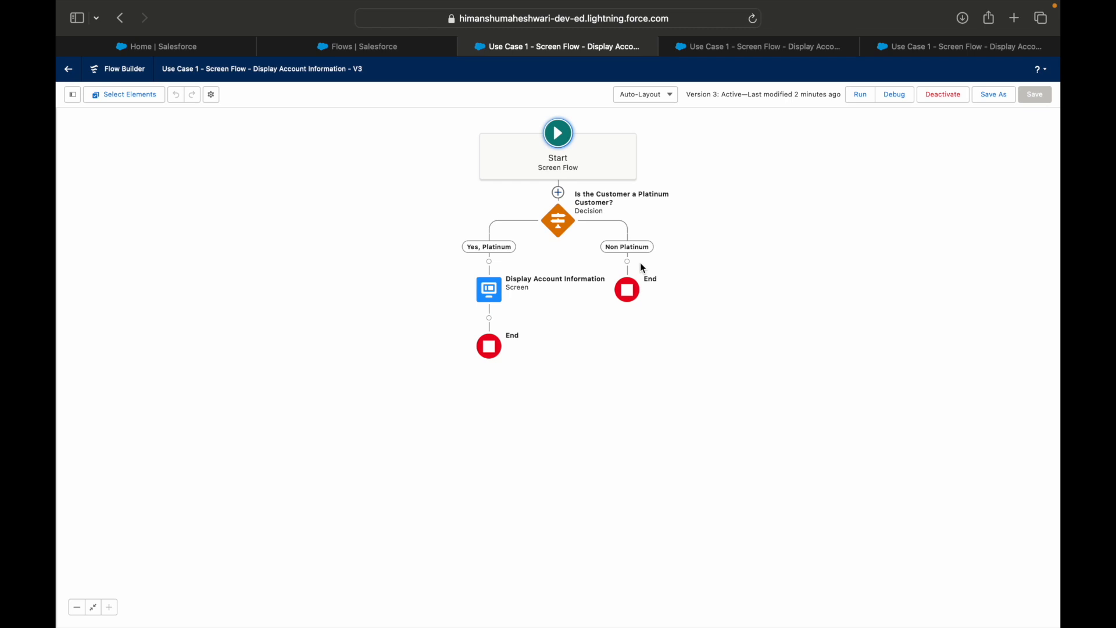
mouse_move(579, 2)
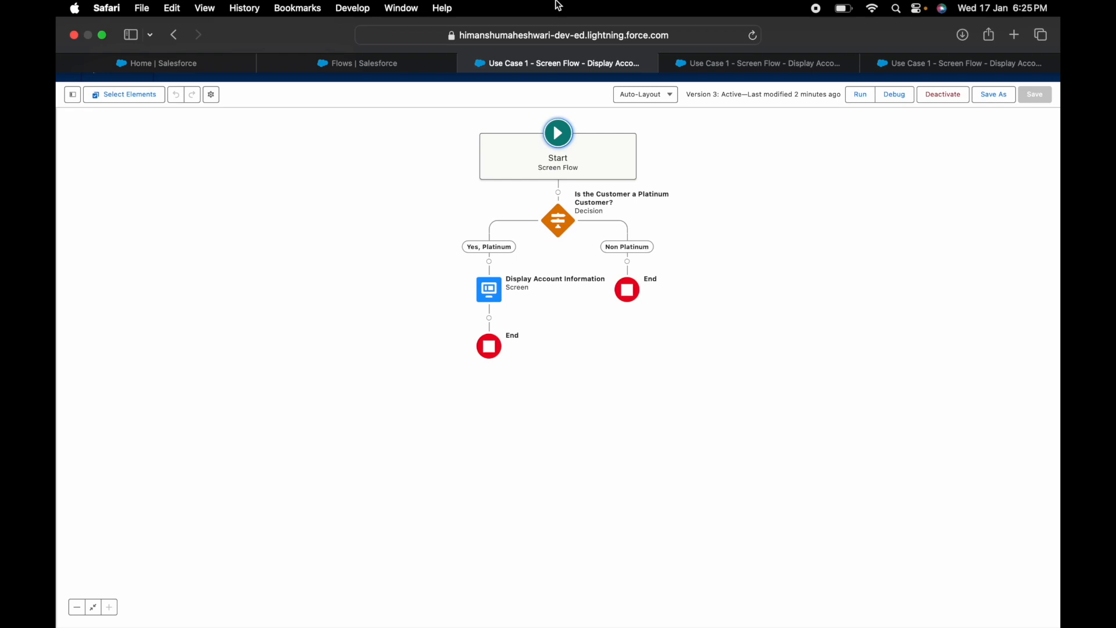
double_click(560, 215)
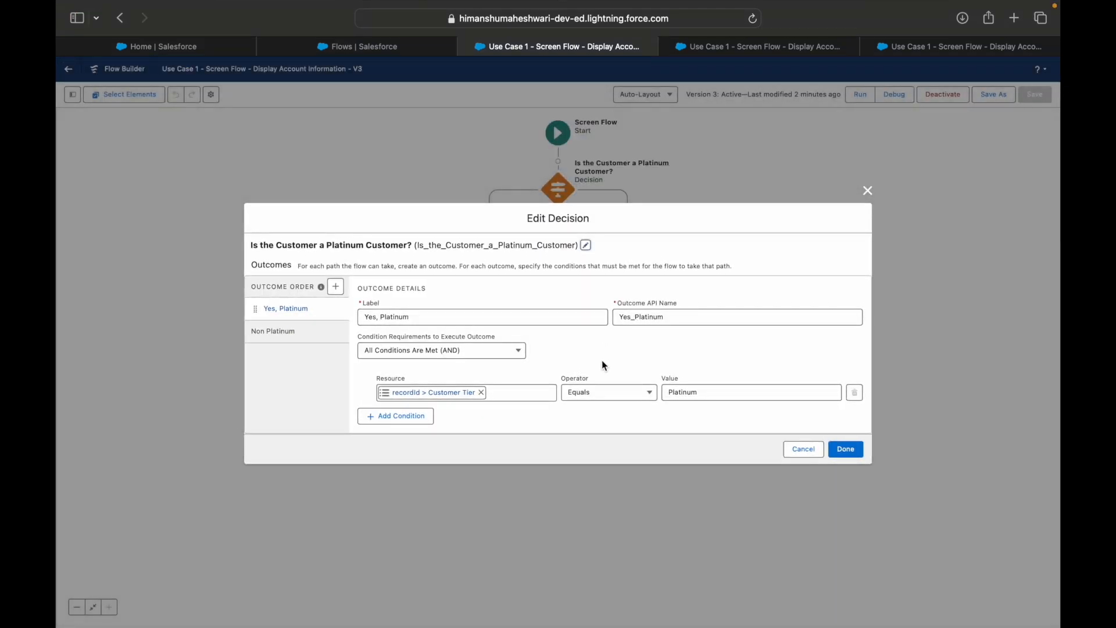
click(805, 451)
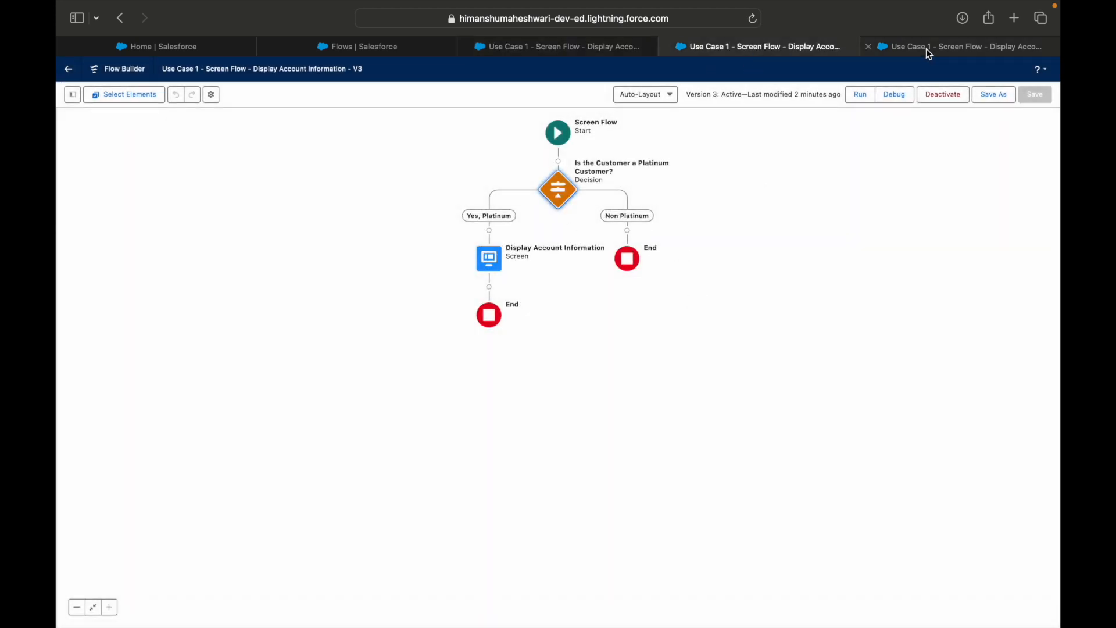
Open Save As for flow version 3, show its advanced settings, and review the How to Run the Flow options and the Template option
click(357, 47)
click(513, 53)
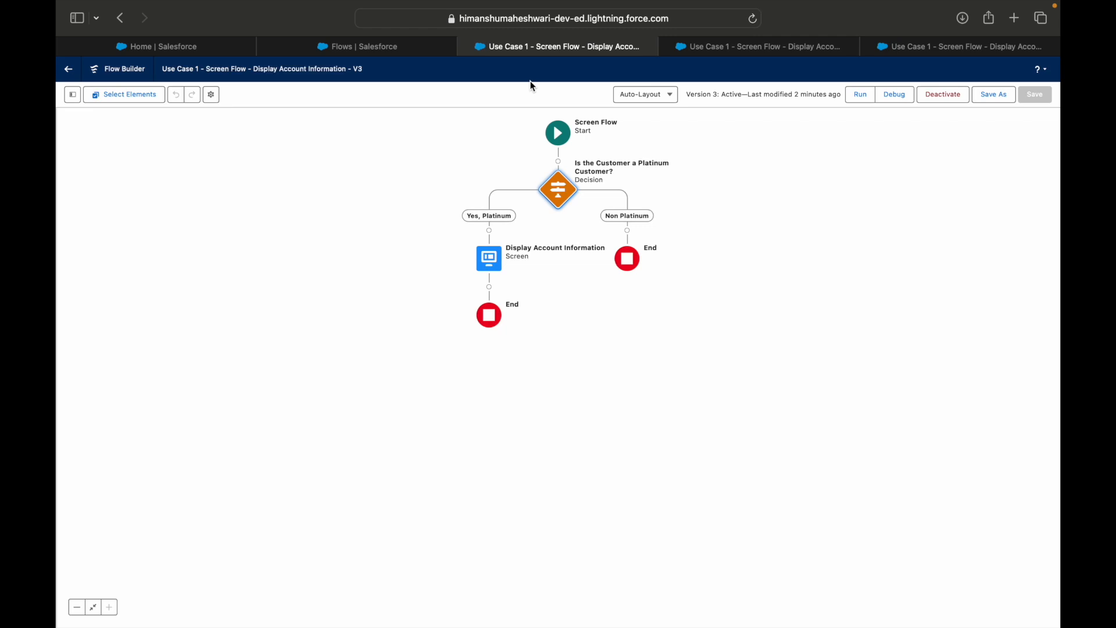
click(993, 94)
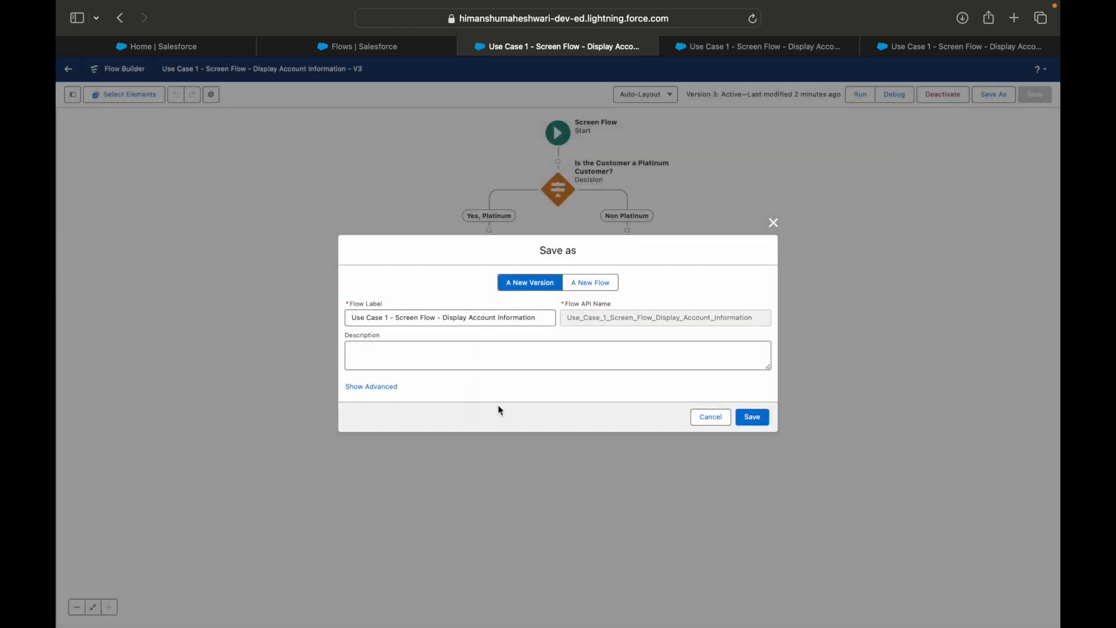
click(378, 388)
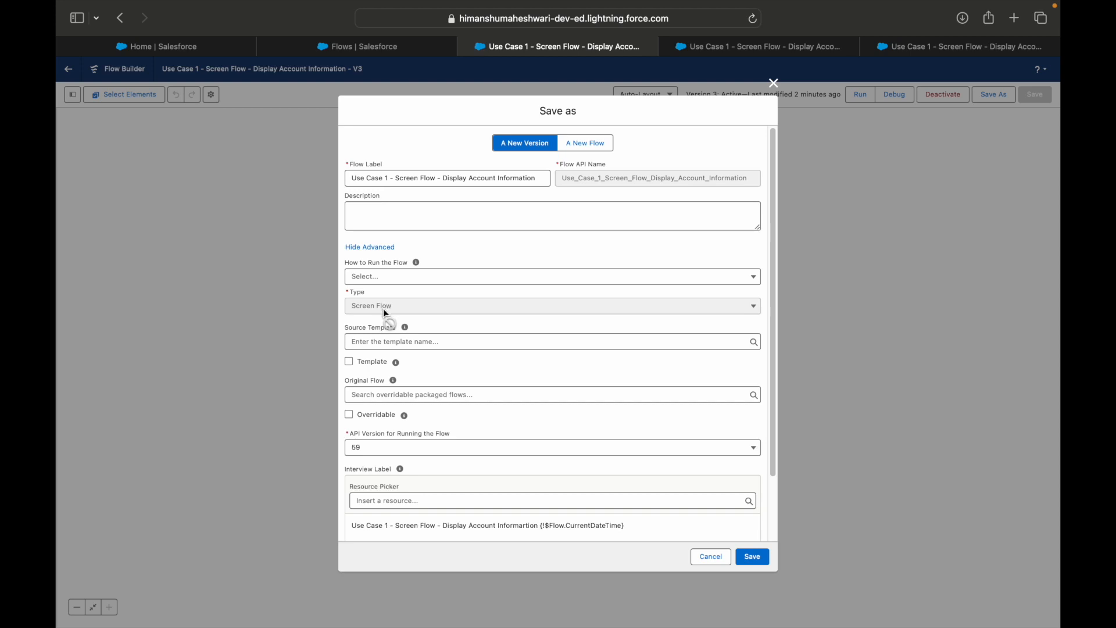
click(393, 279)
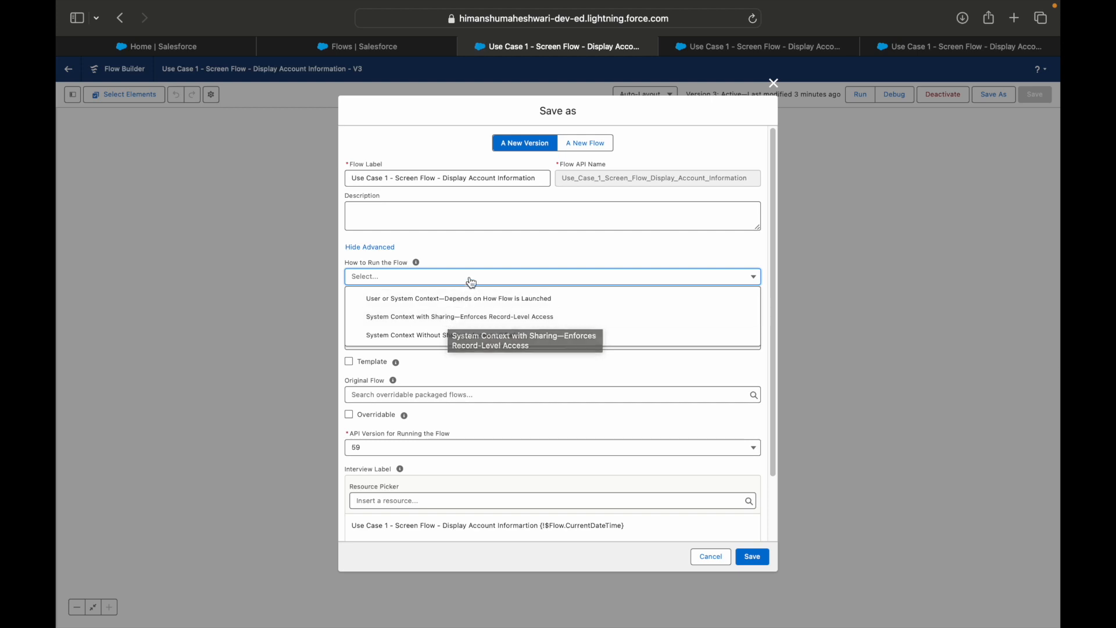
click(472, 257)
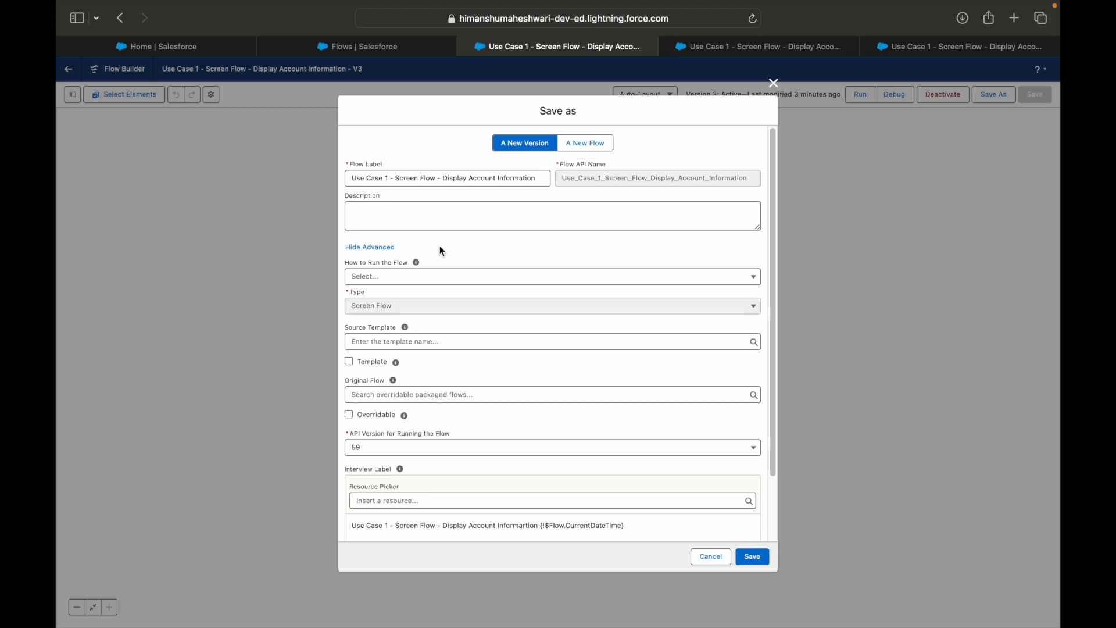
click(349, 362)
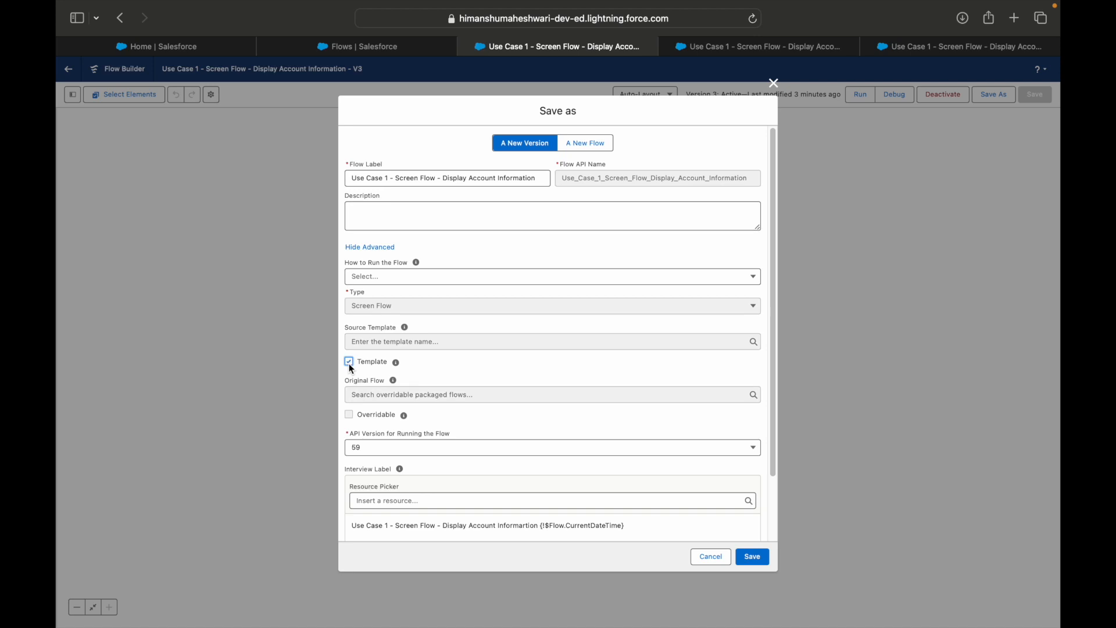
click(349, 362)
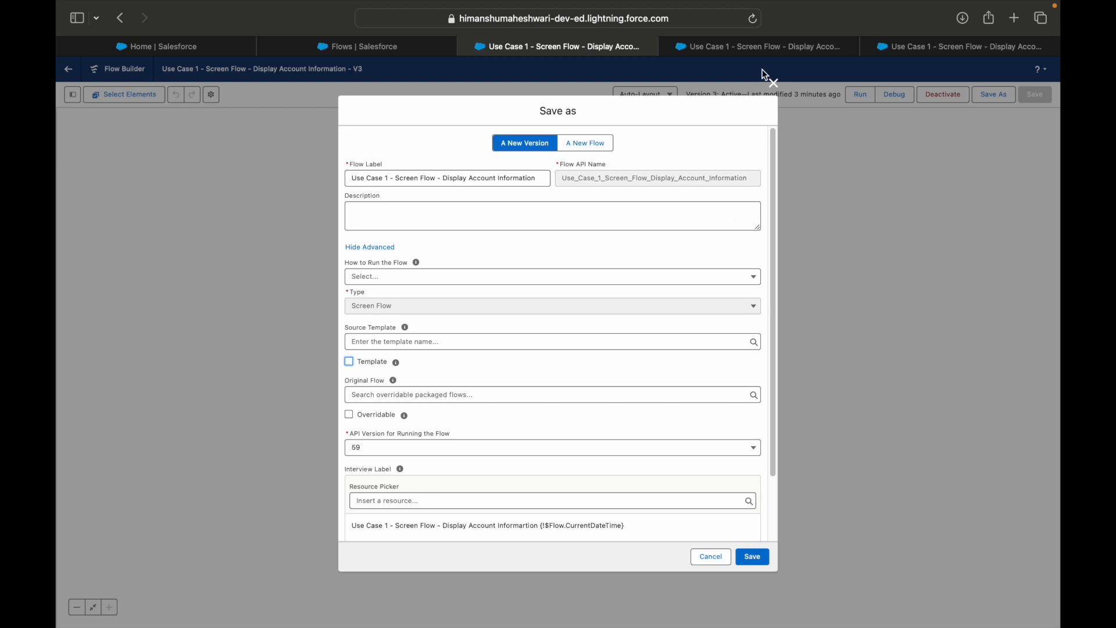
Start a new flow from the Flows page in Salesforce Classic and browse the available Screen Flow templates
click(727, 46)
click(407, 47)
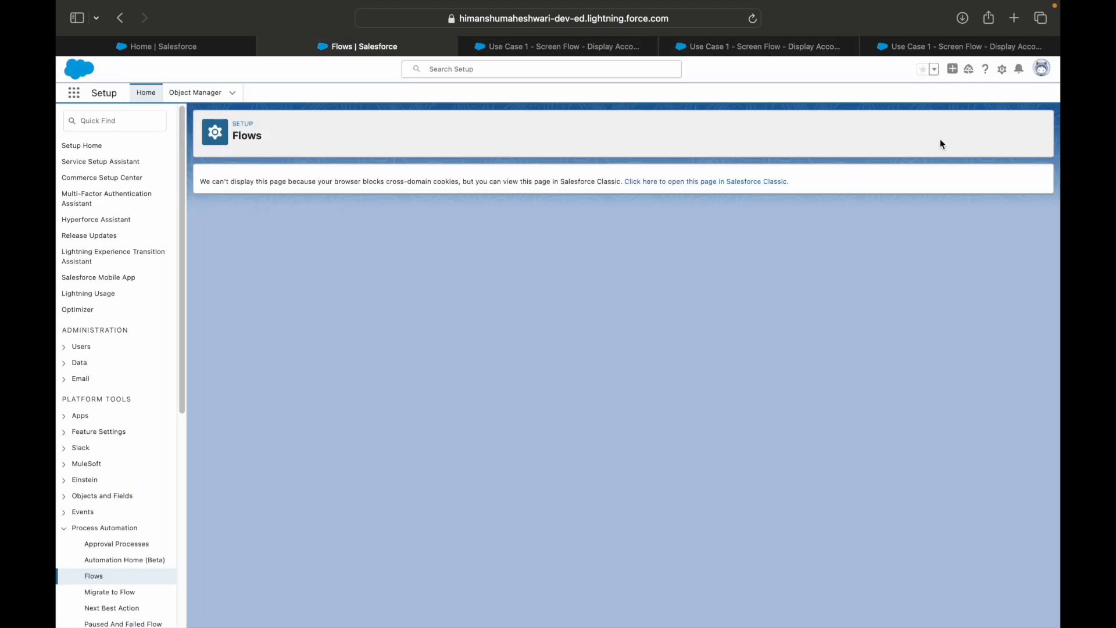
click(703, 183)
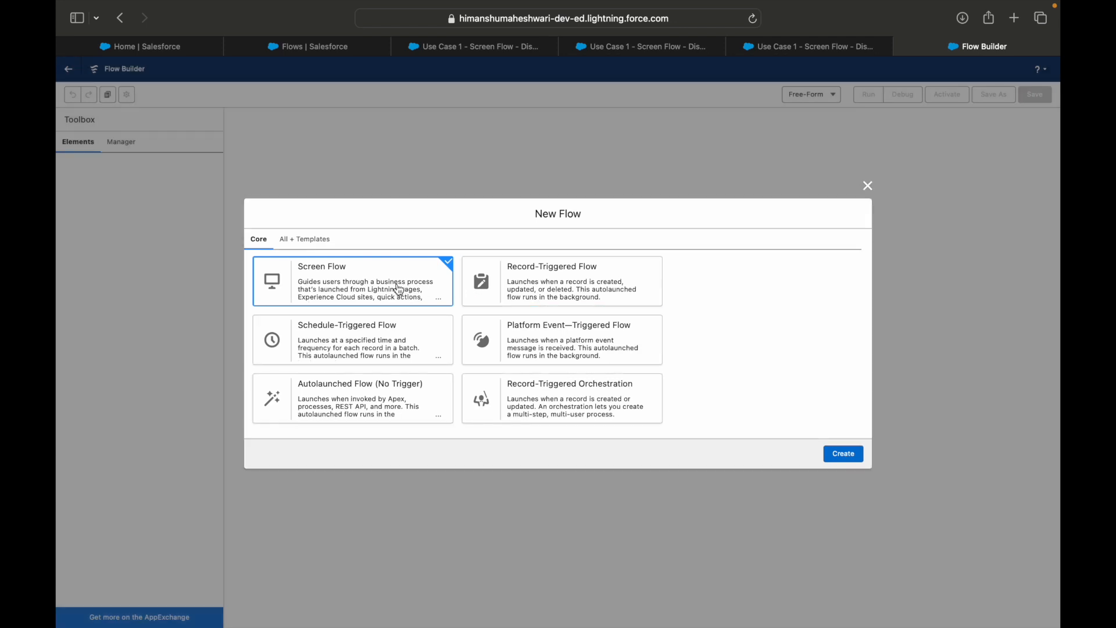
click(523, 289)
click(340, 340)
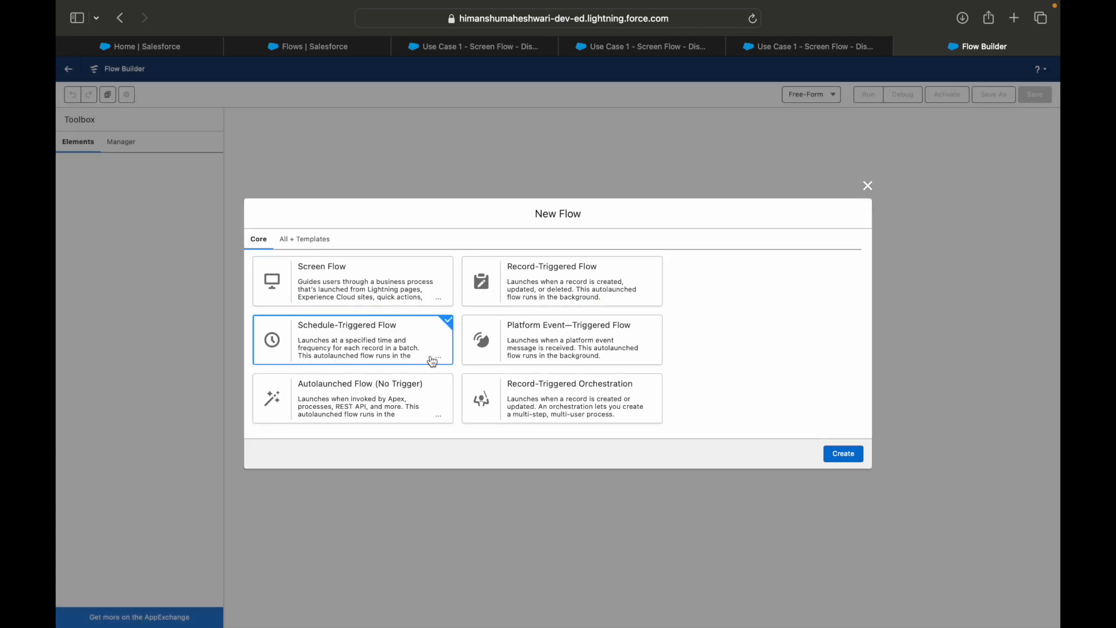
click(324, 243)
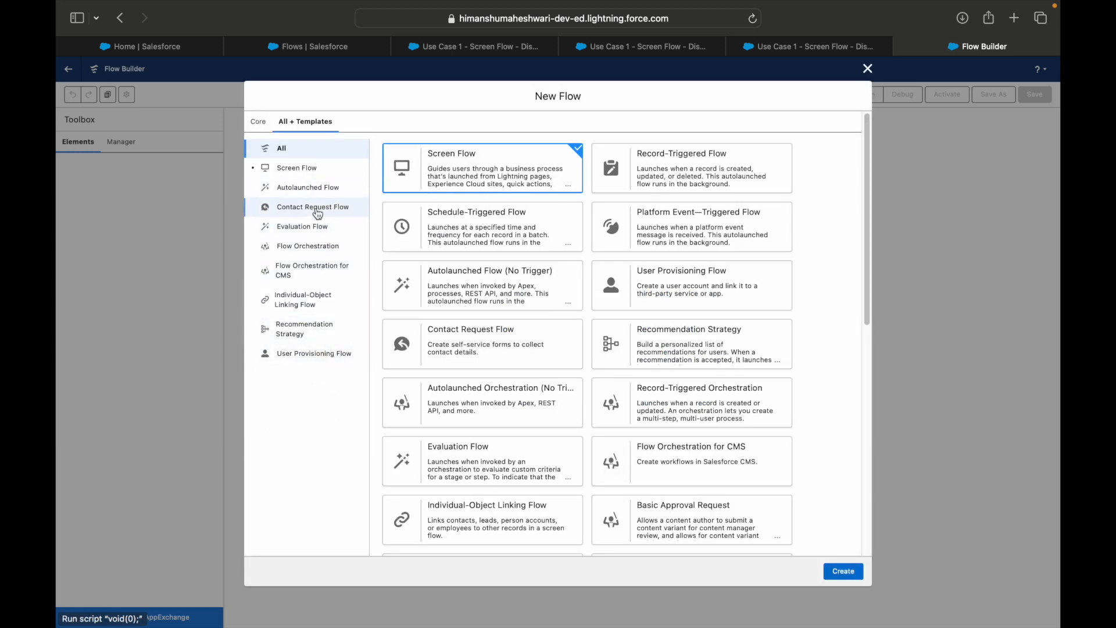
click(306, 170)
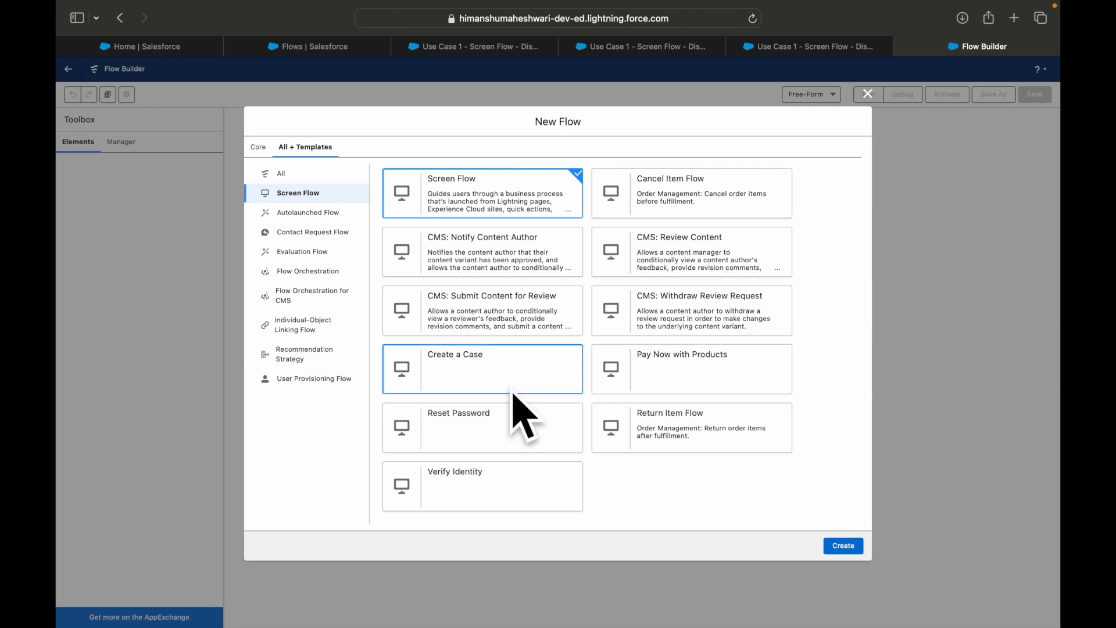
Return to the version 3 Save As dialog and review the API versions for running the flow, keeping 59 selected
click(672, 51)
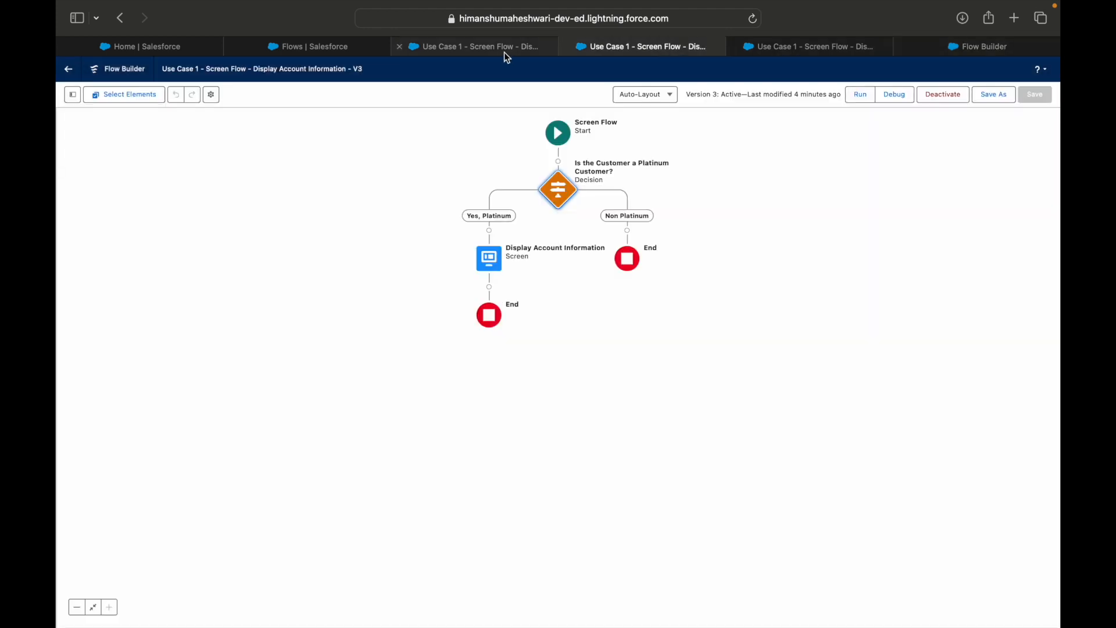
click(504, 52)
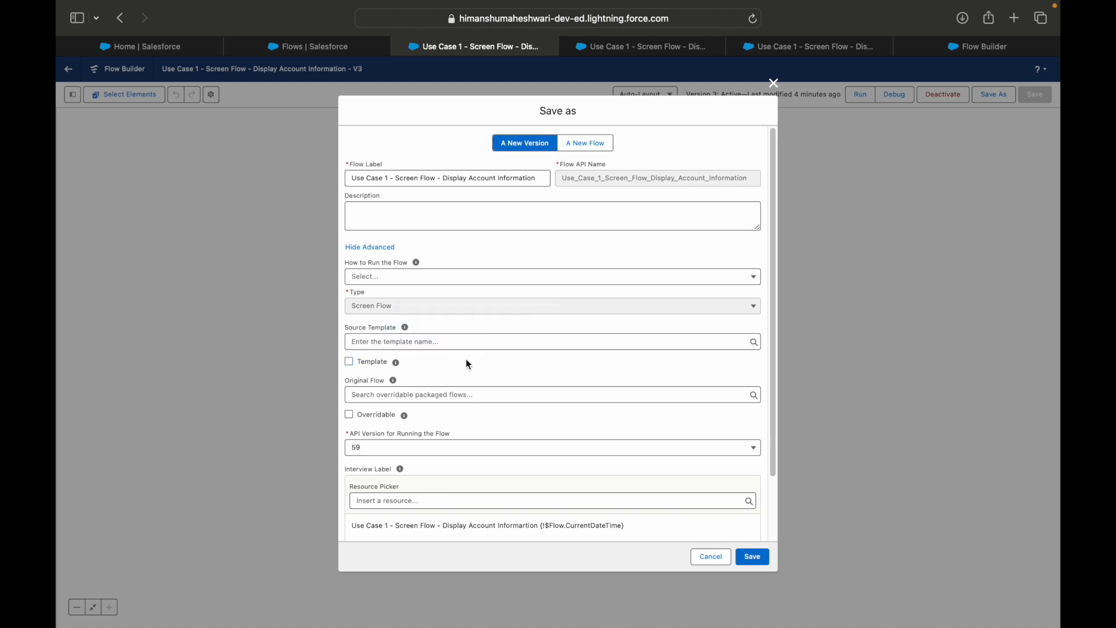
scroll(496, 369, down, 2)
click(406, 378)
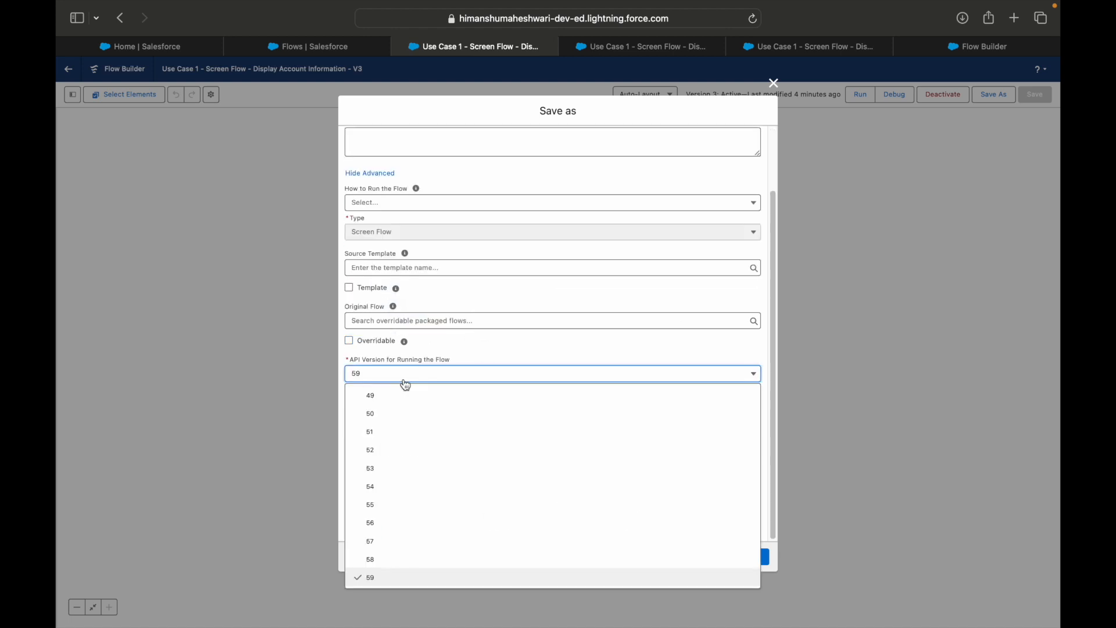
click(465, 357)
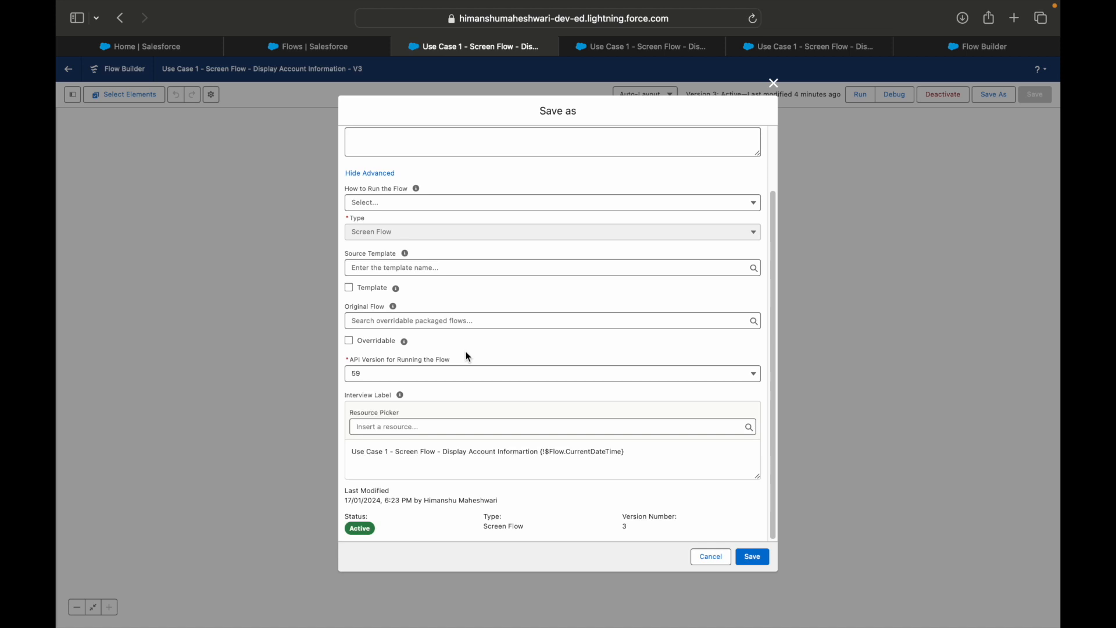
click(468, 371)
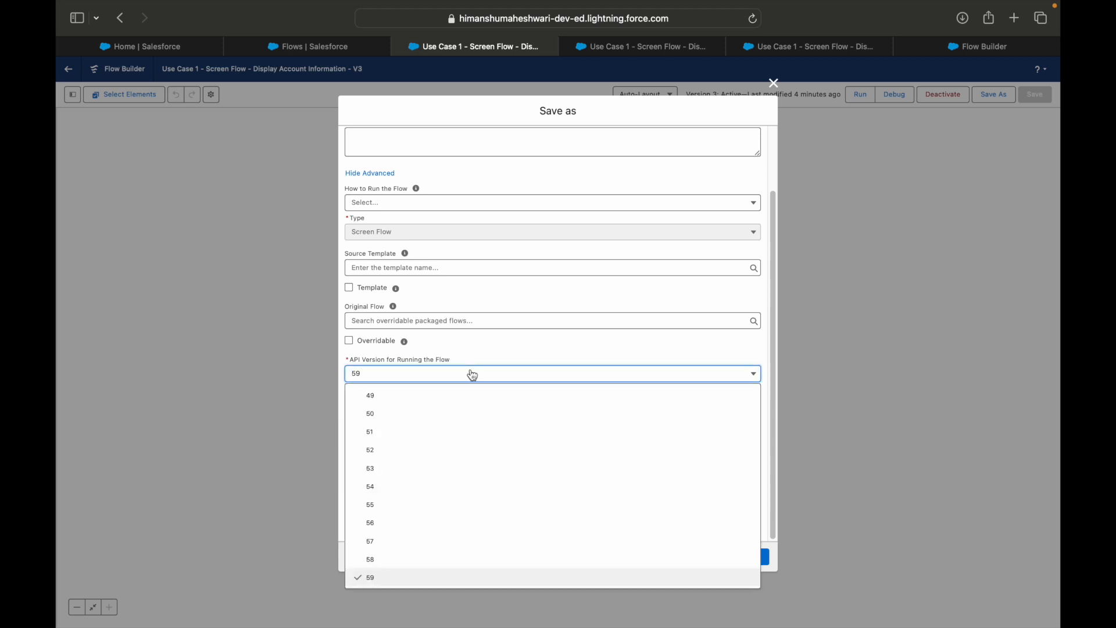
click(370, 578)
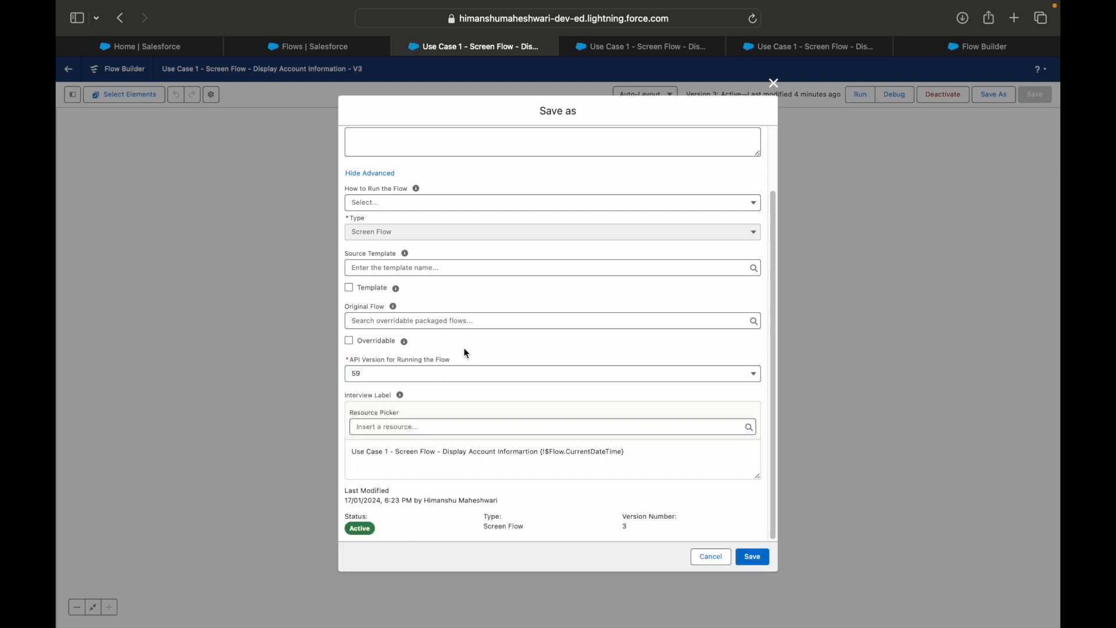
click(438, 381)
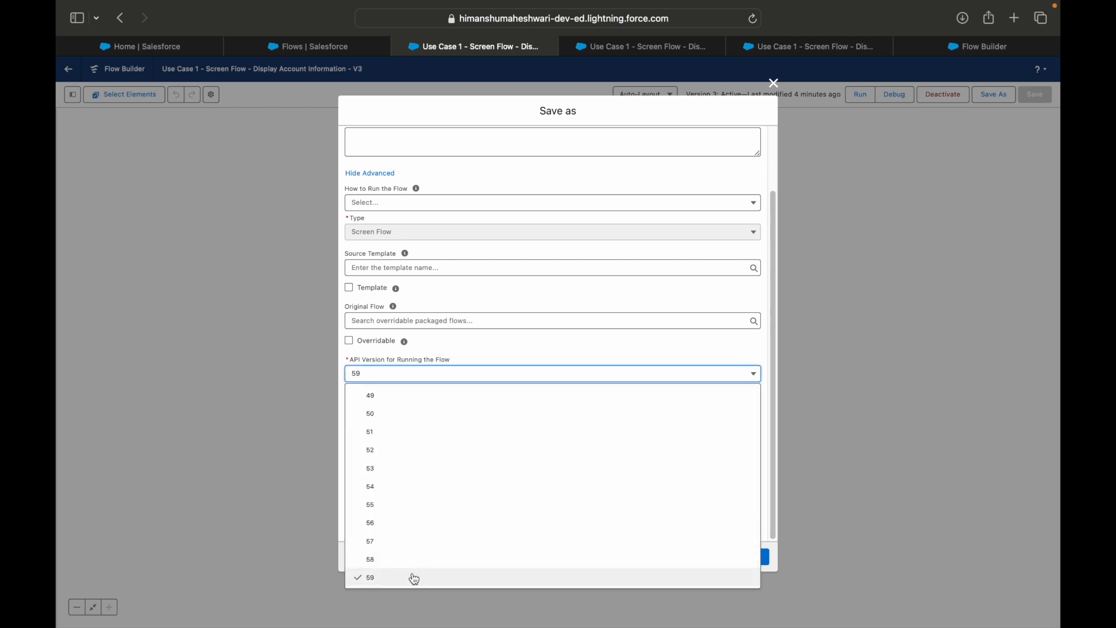
click(453, 380)
click(450, 381)
click(448, 380)
click(473, 377)
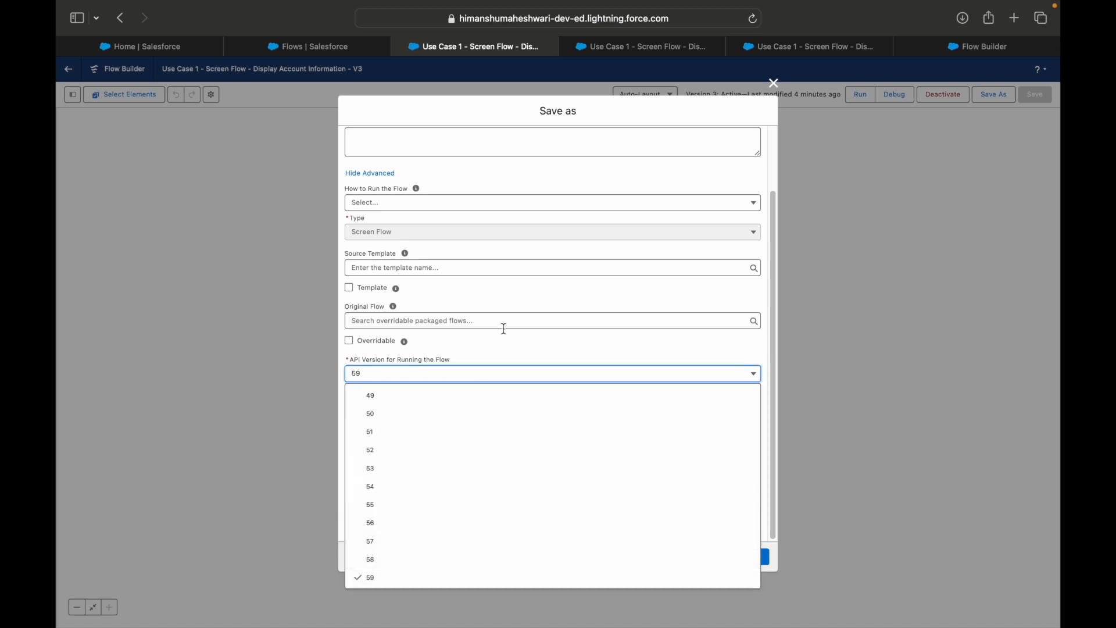
click(482, 360)
click(461, 374)
click(440, 572)
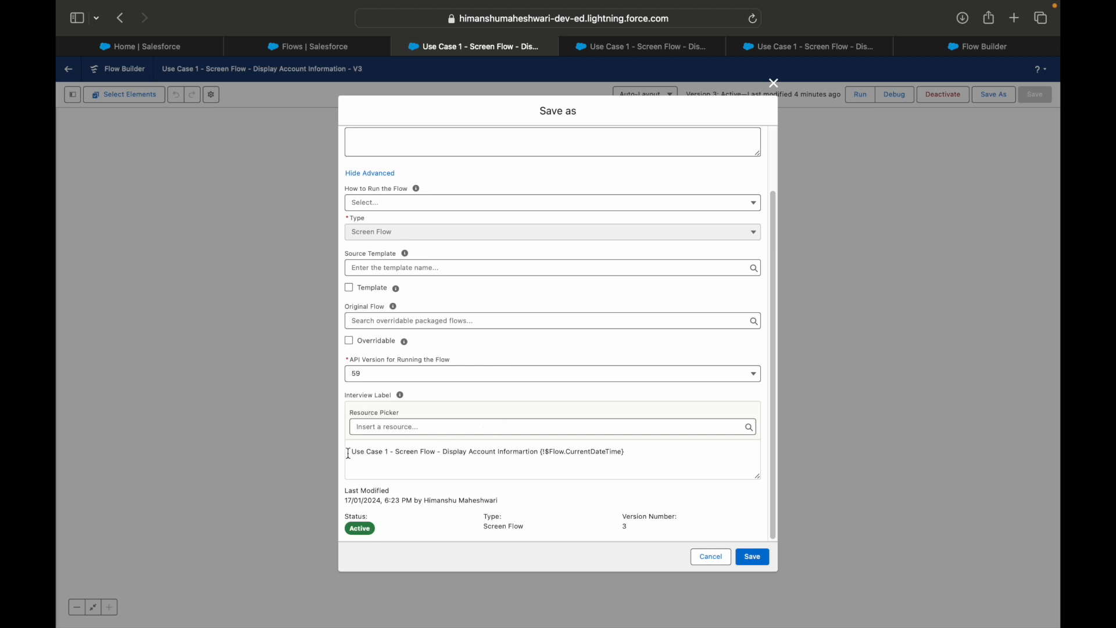
Examine the Interview Label text and its {!$Flow.CurrentDateTime} variable in the Save As dialog
drag(352, 453, 391, 453)
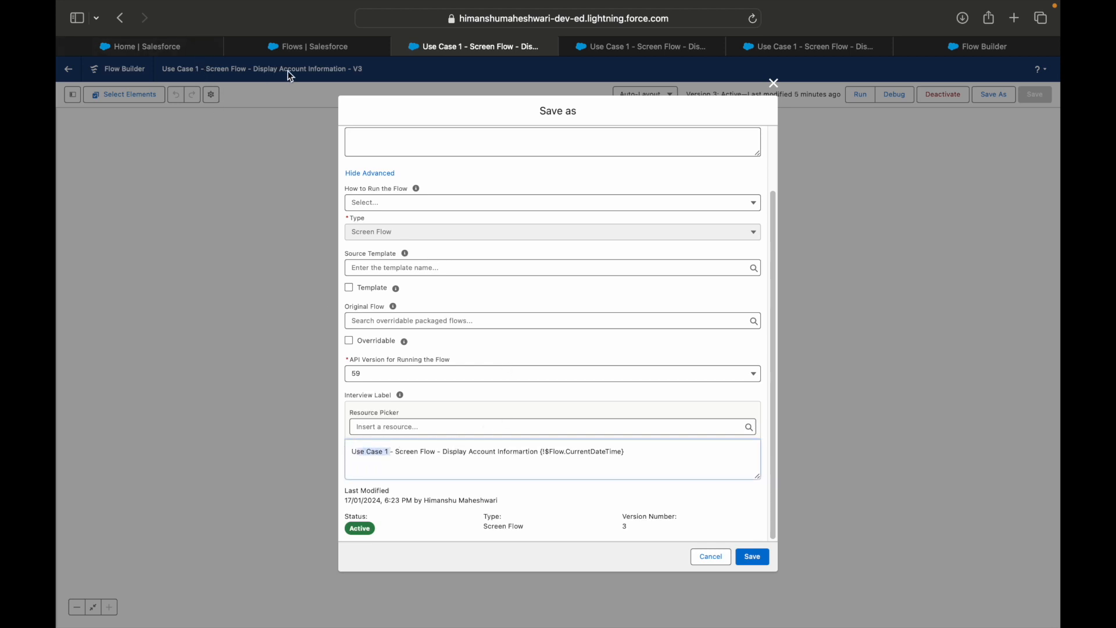
drag(542, 451, 632, 452)
click(630, 452)
shift+click(498, 453)
click(491, 459)
Open the Flows list in Salesforce Classic, show All Failed Flow Interviews and examine the first interview's label and timestamp
click(669, 49)
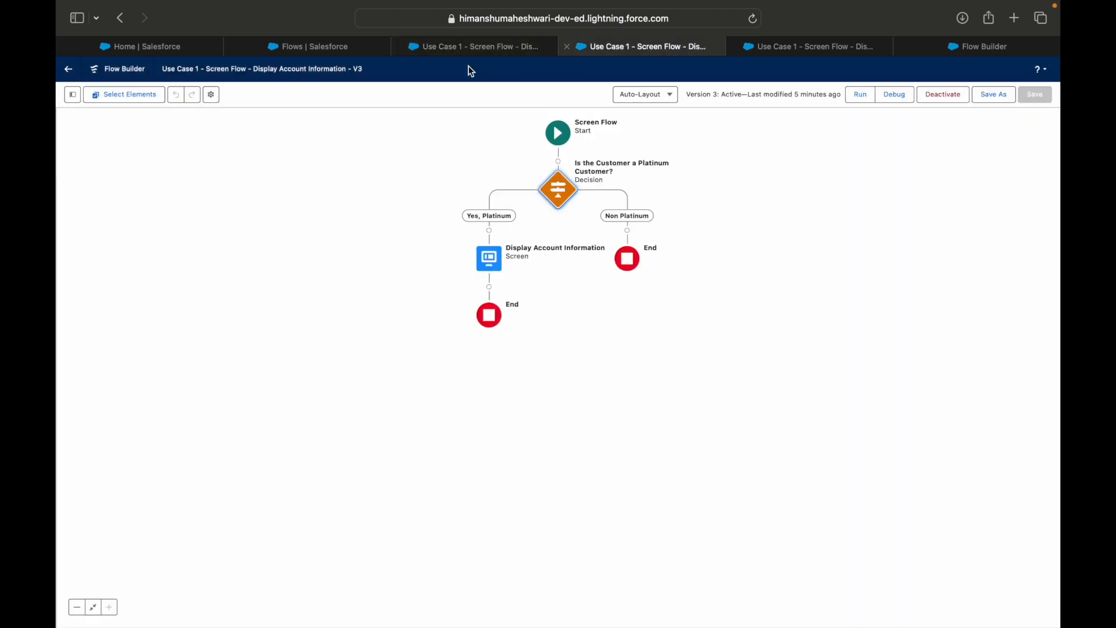
click(292, 47)
click(741, 182)
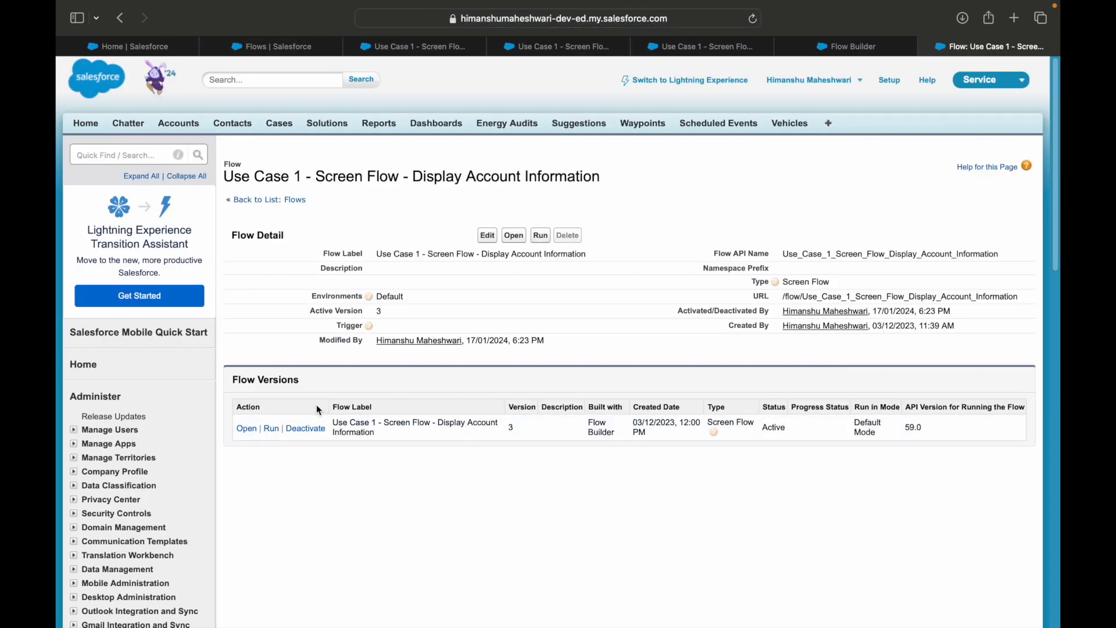
click(274, 200)
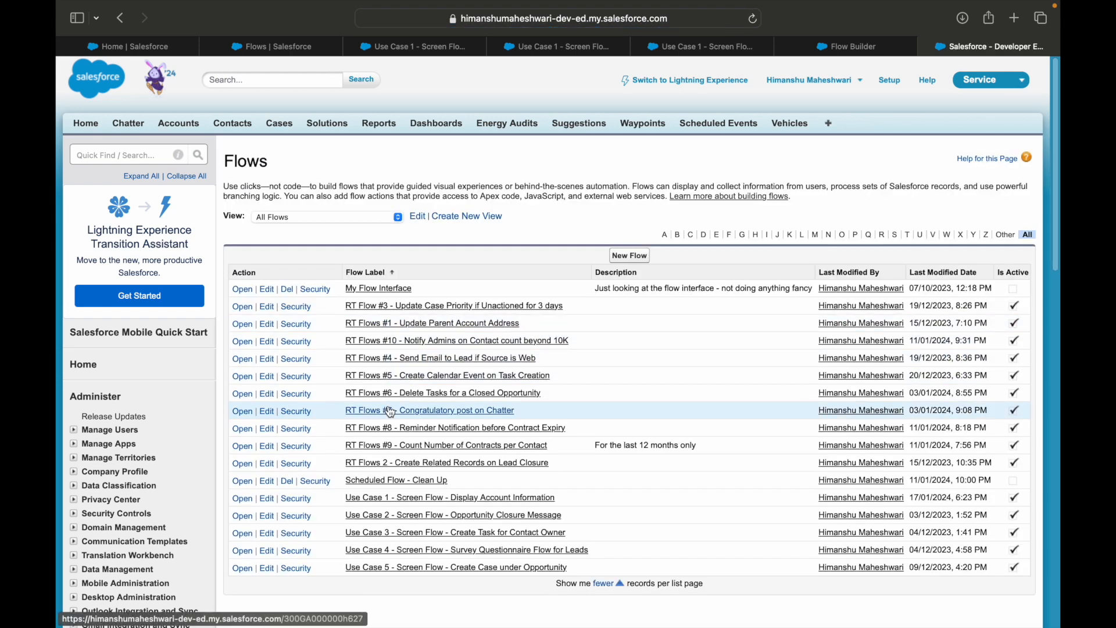
scroll(418, 387, down, 10)
click(319, 365)
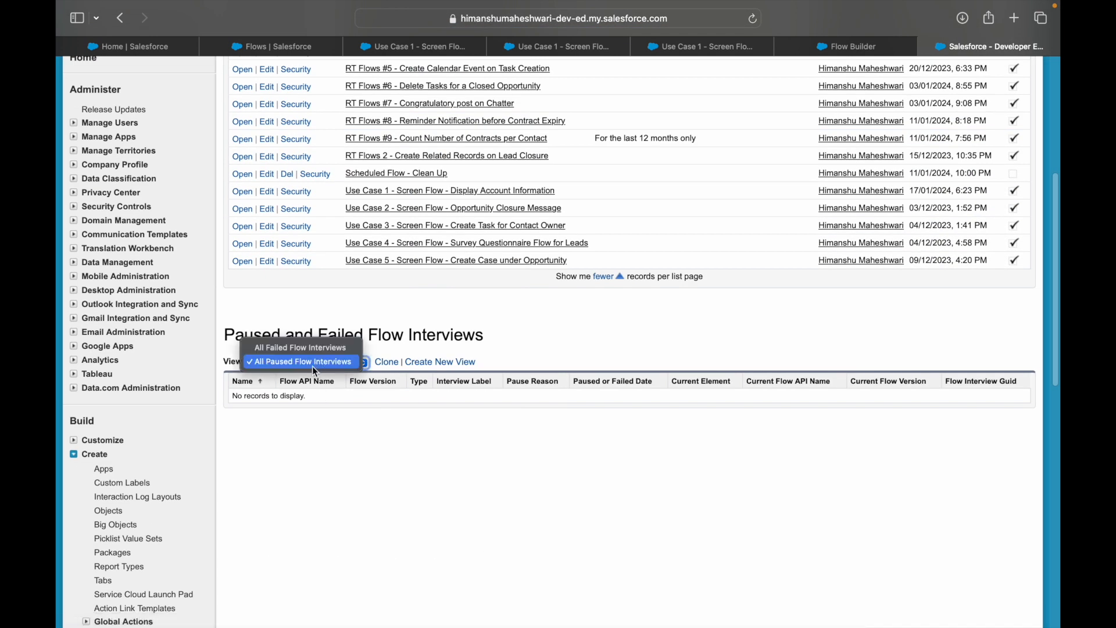
click(305, 349)
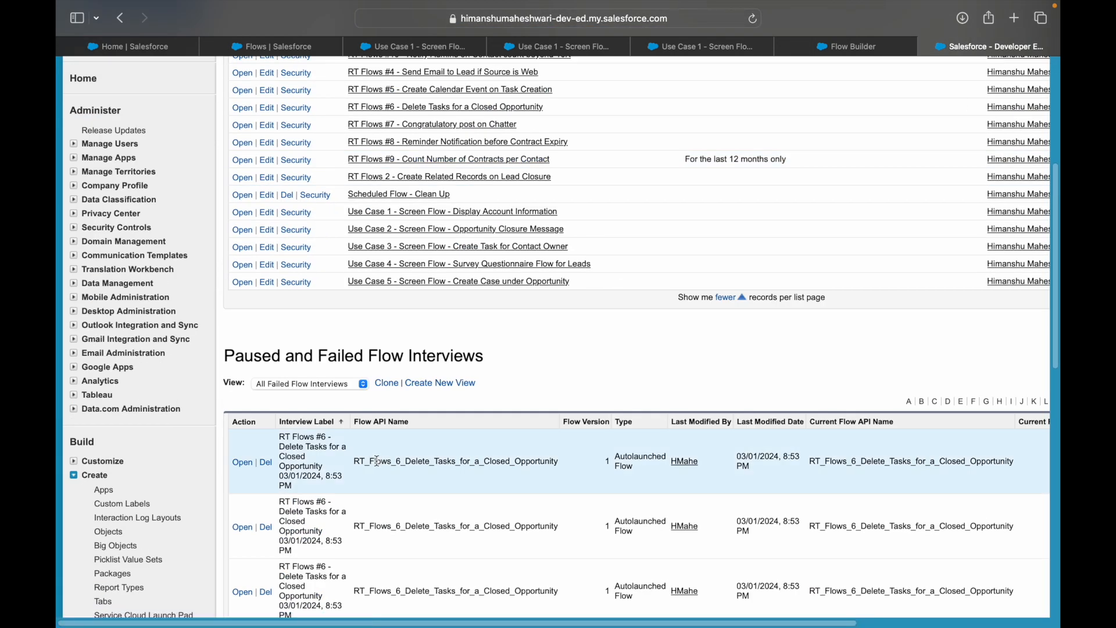
drag(301, 488, 285, 446)
click(291, 471)
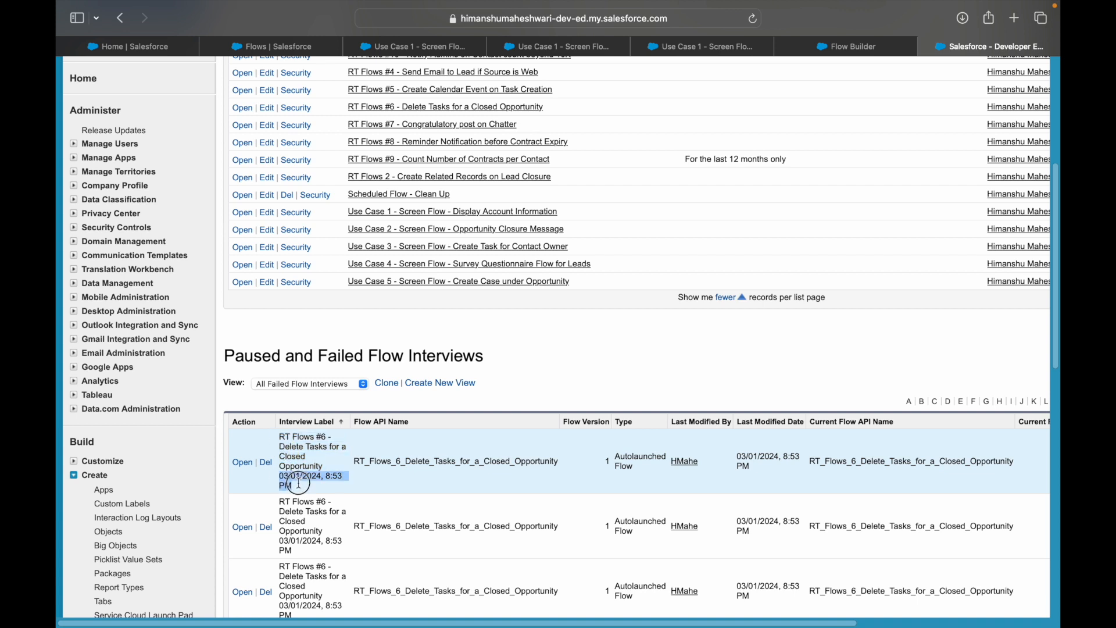
Return to the version 3 Save As dialog, review its interview label, status, type and version number, and close it without saving
click(852, 50)
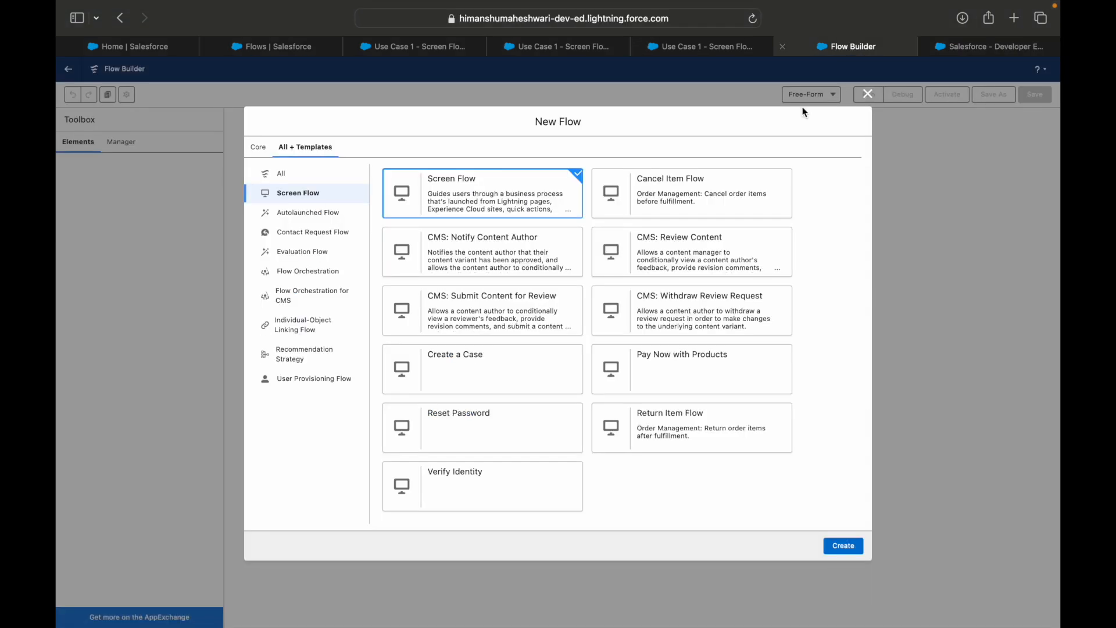
click(727, 49)
click(567, 48)
click(393, 51)
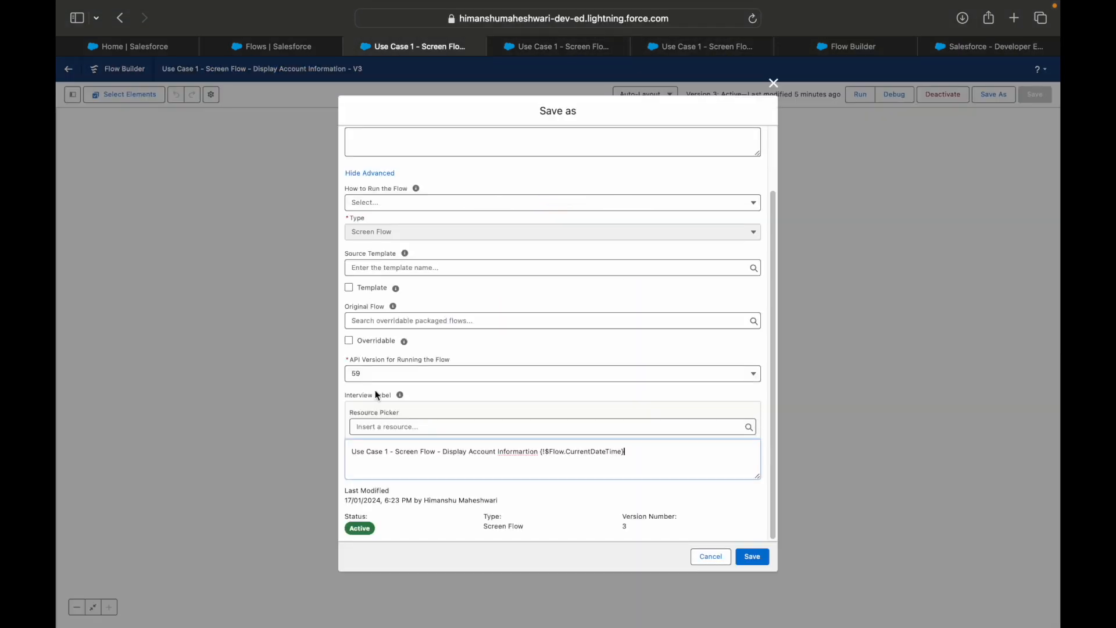
drag(551, 452, 626, 452)
click(633, 451)
double_click(358, 517)
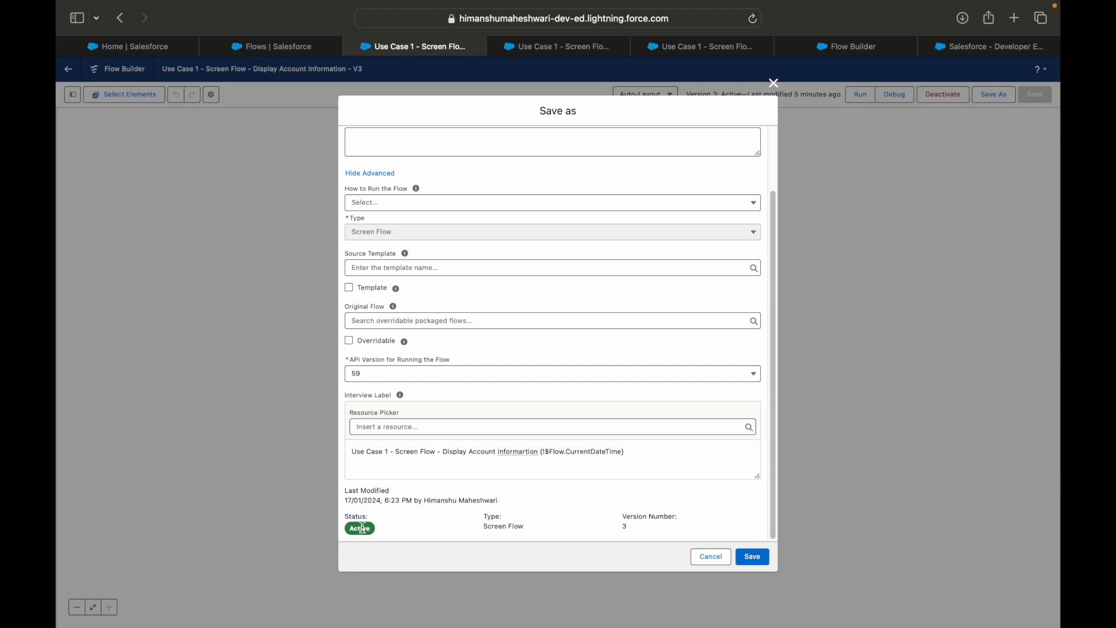
double_click(493, 516)
drag(629, 518, 695, 518)
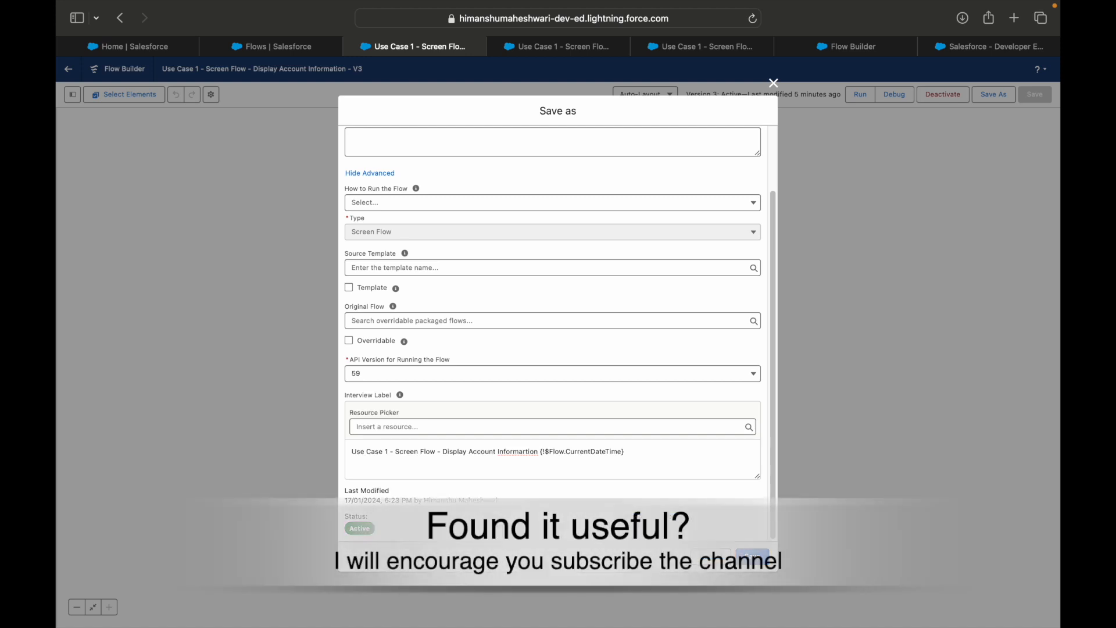
click(714, 556)
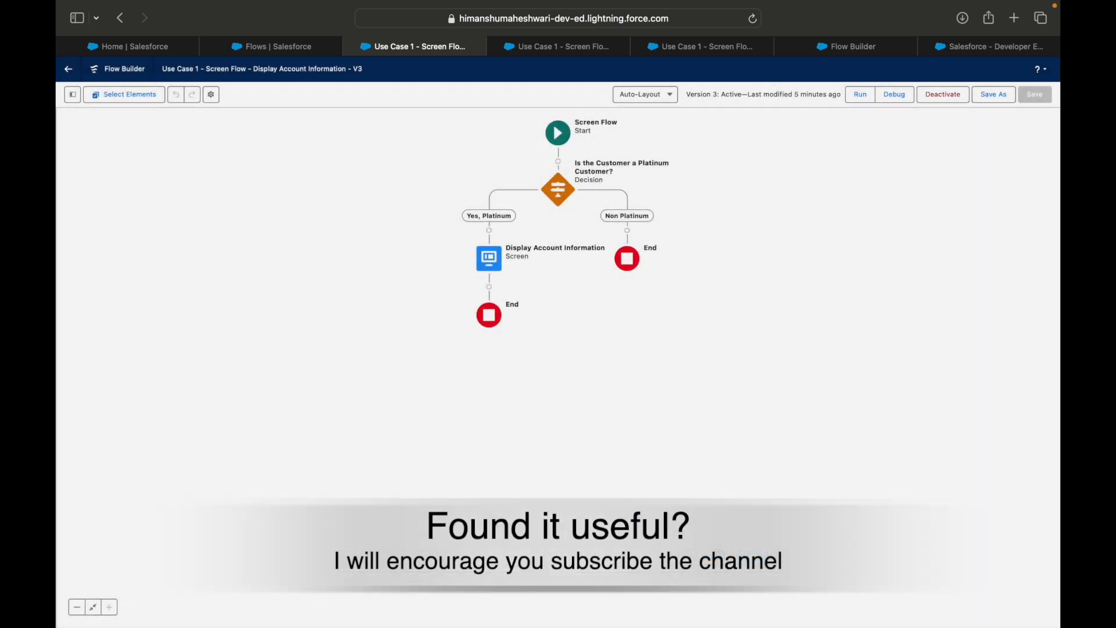
drag(816, 279, 825, 364)
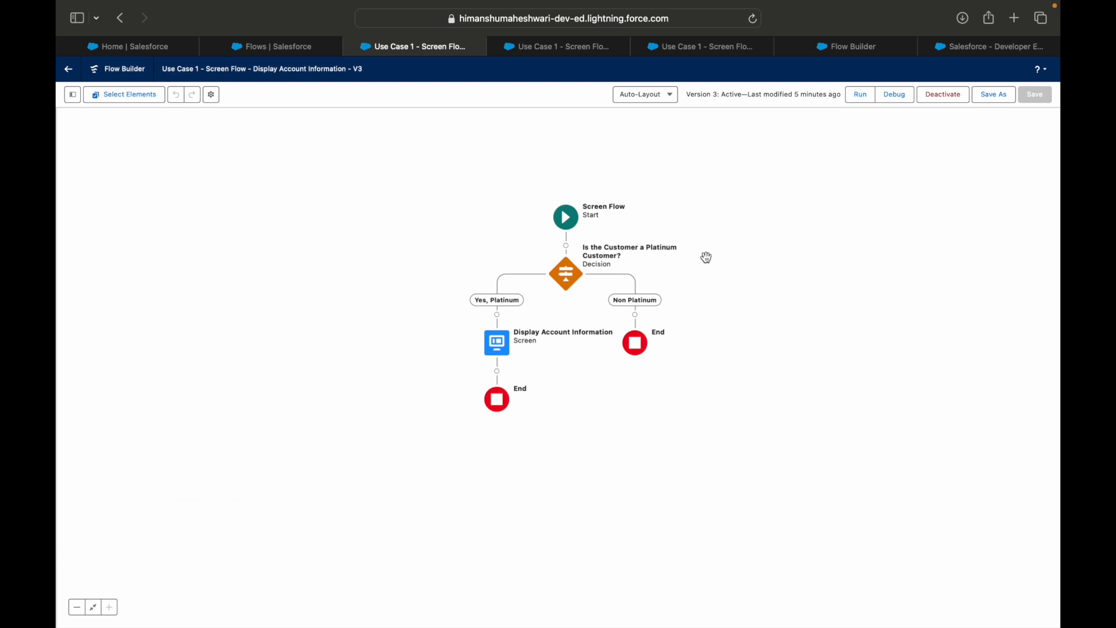
Switch to the Keynote presentation and review the Flow Versioning slide's points on flow access, versions, deleting and deactivating flows
key(ctrl+Right)
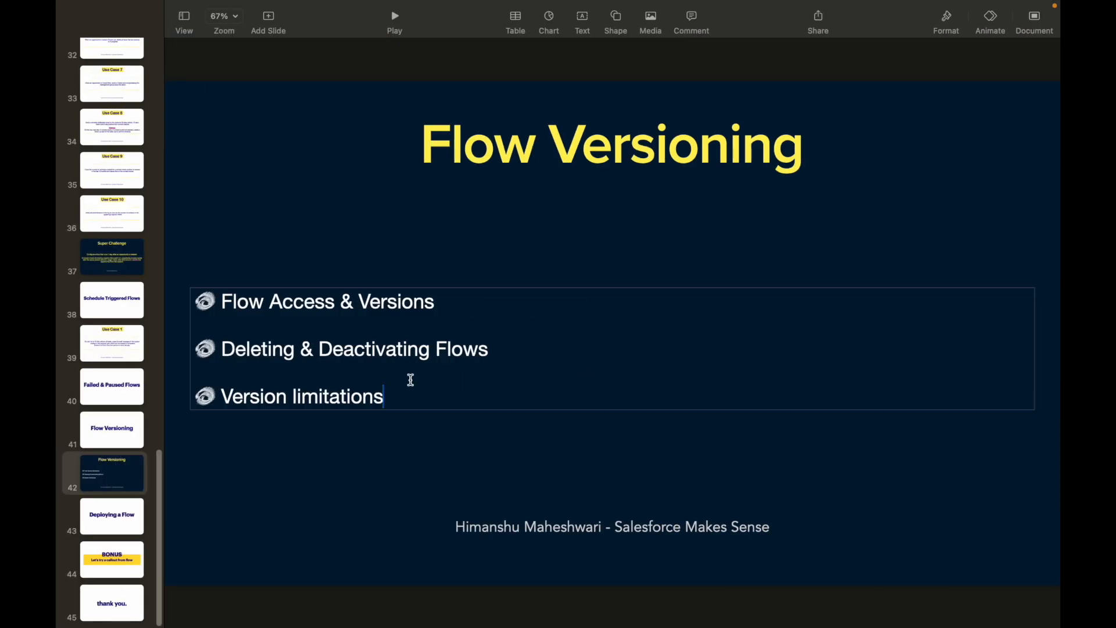
double_click(360, 354)
double_click(306, 305)
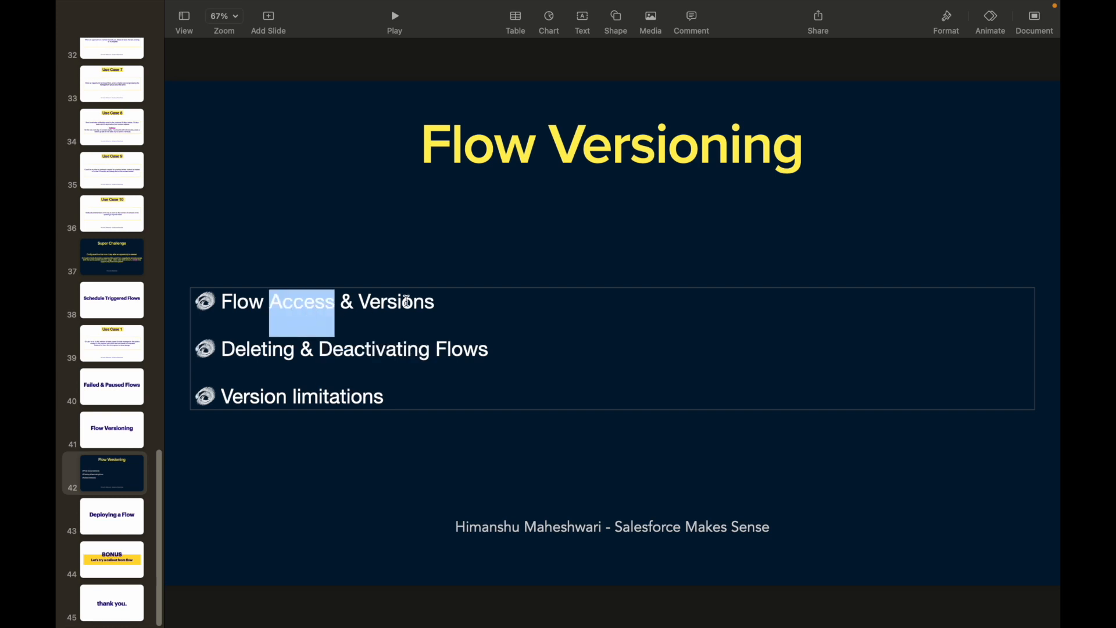
double_click(410, 301)
click(416, 349)
double_click(357, 349)
double_click(276, 349)
double_click(398, 335)
click(449, 344)
drag(526, 347, 224, 353)
click(329, 348)
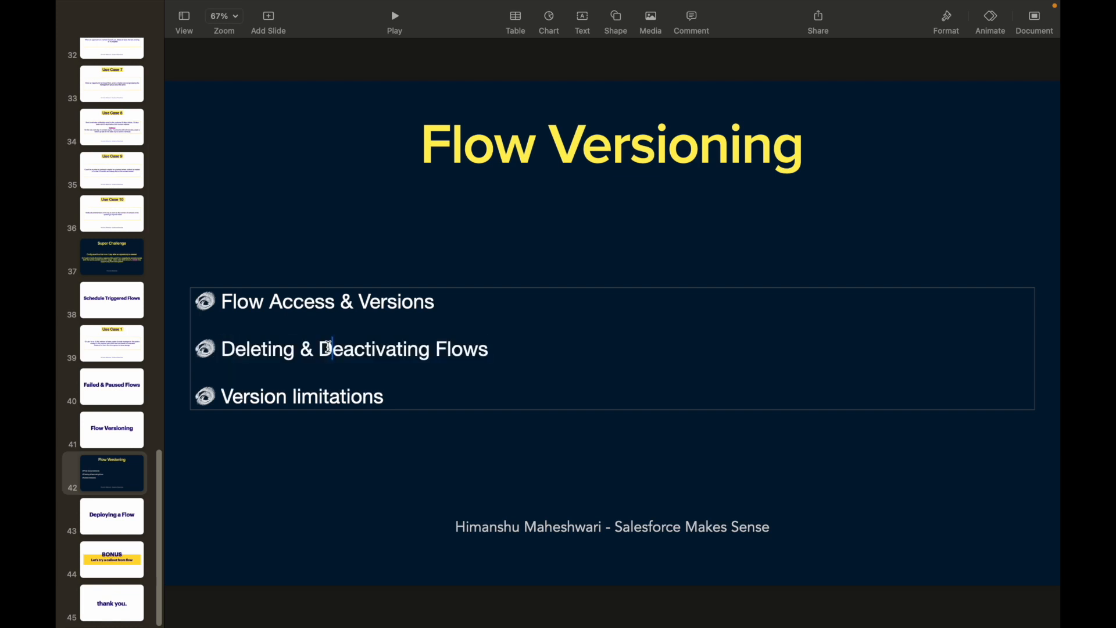
double_click(355, 349)
click(511, 347)
drag(231, 349, 182, 353)
click(506, 350)
click(301, 349)
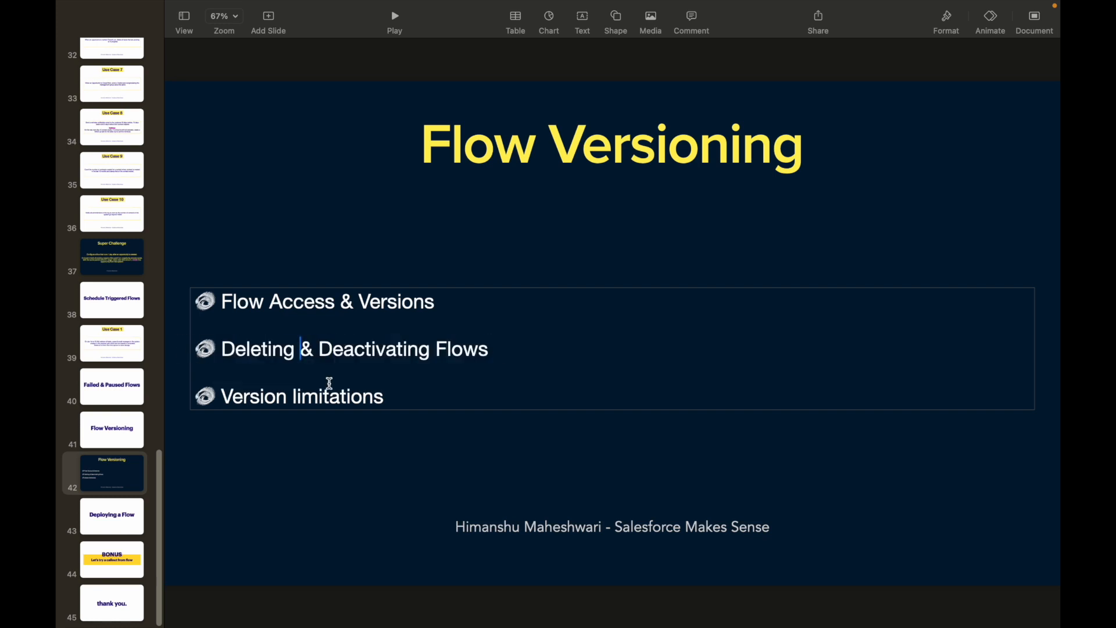